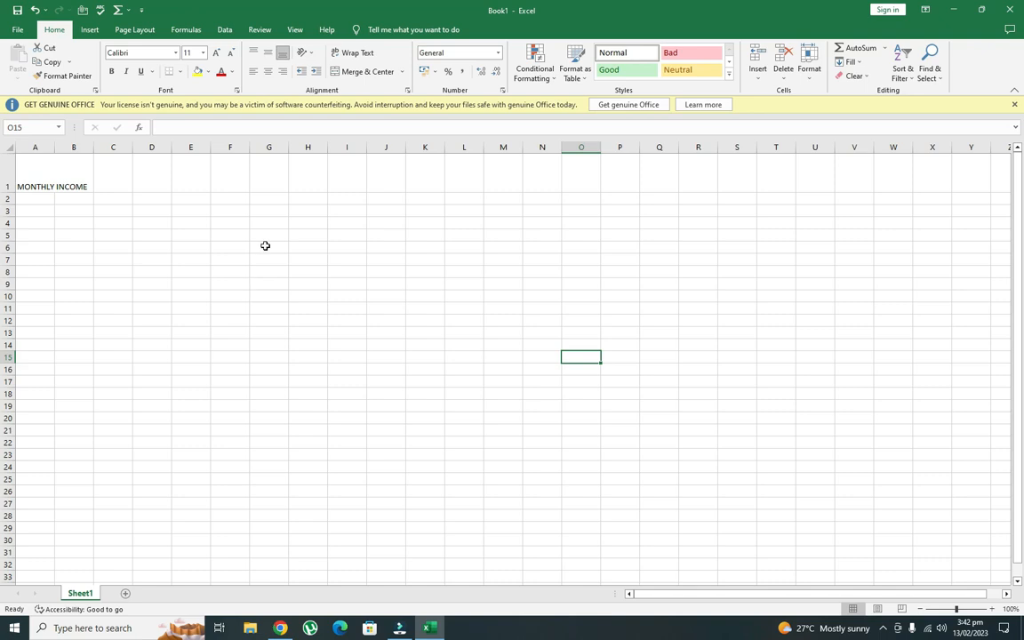
# - Enter the sample text AS in cell G6 and GH in cell G7
pyautogui.click(265, 245)
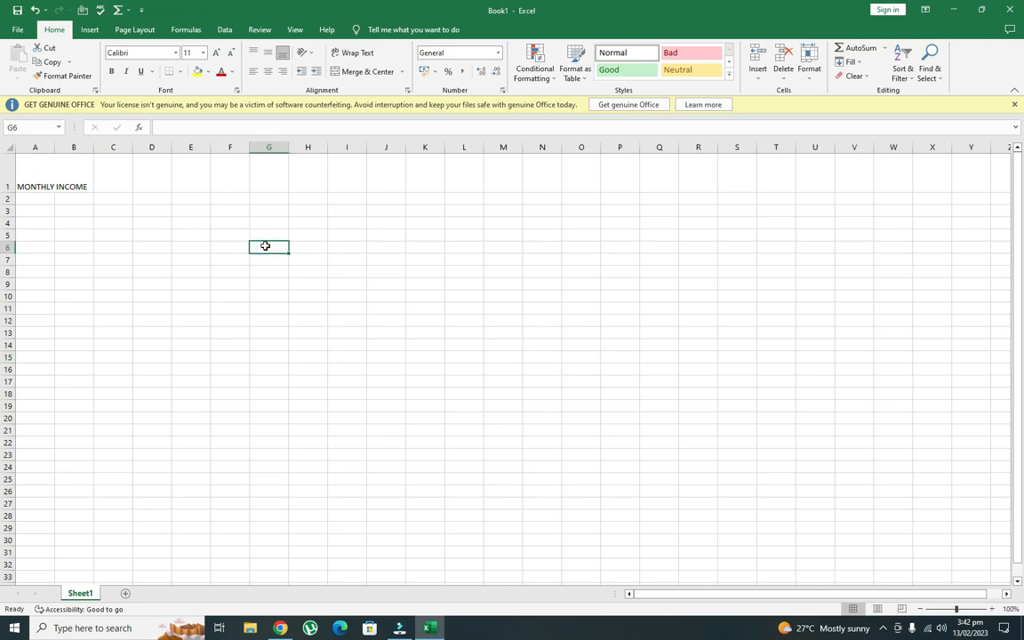
pyautogui.write('AS')
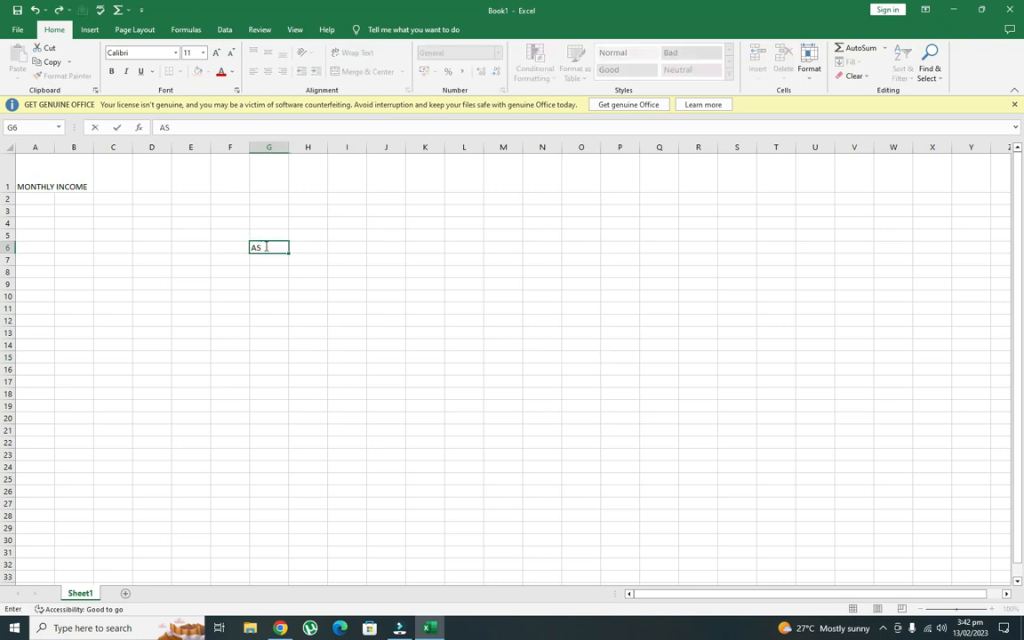
pyautogui.press('Return')
pyautogui.press('Return')
pyautogui.press('Up')
pyautogui.write('GH')
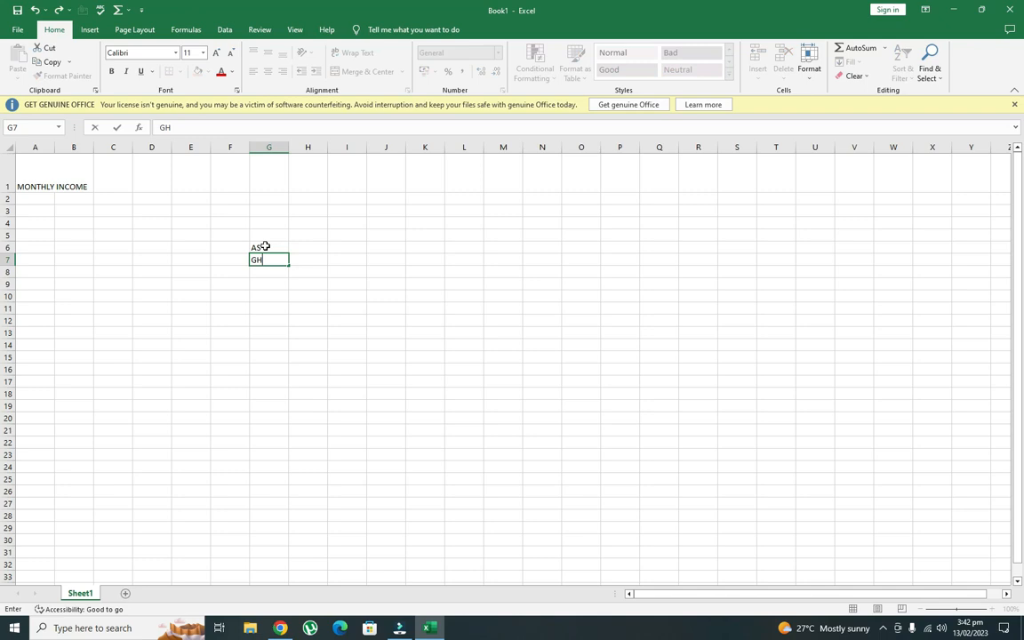
pyautogui.press('Return')
# - Enter the sample text HG in cell I8 and HJ in cell G9
pyautogui.press('Right')
pyautogui.press('Right')
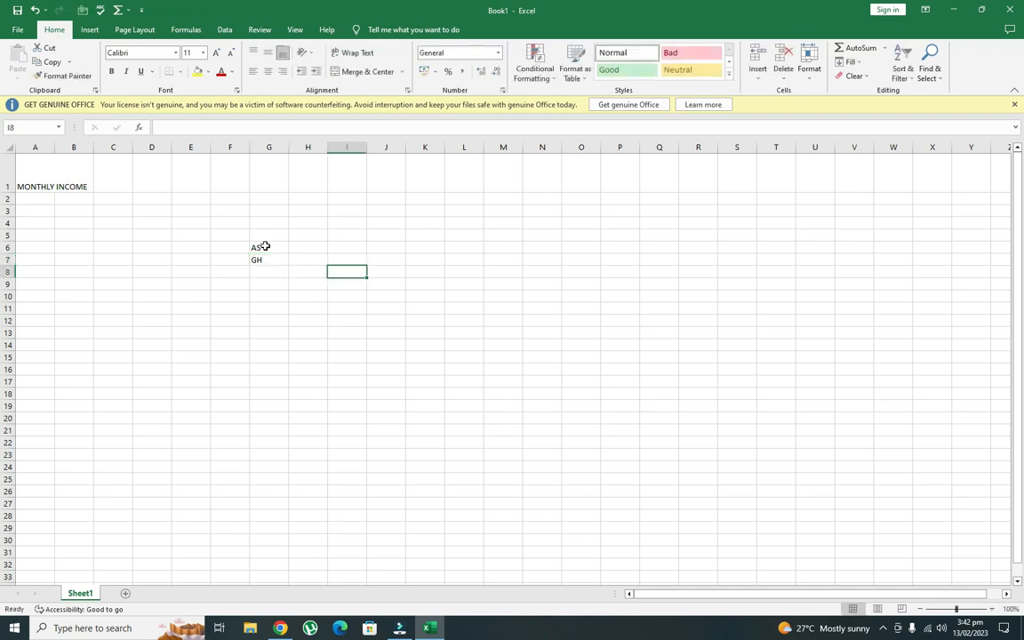
pyautogui.write('HG')
pyautogui.press('Left')
pyautogui.press('Down')
pyautogui.press('Left')
pyautogui.write('HJ')
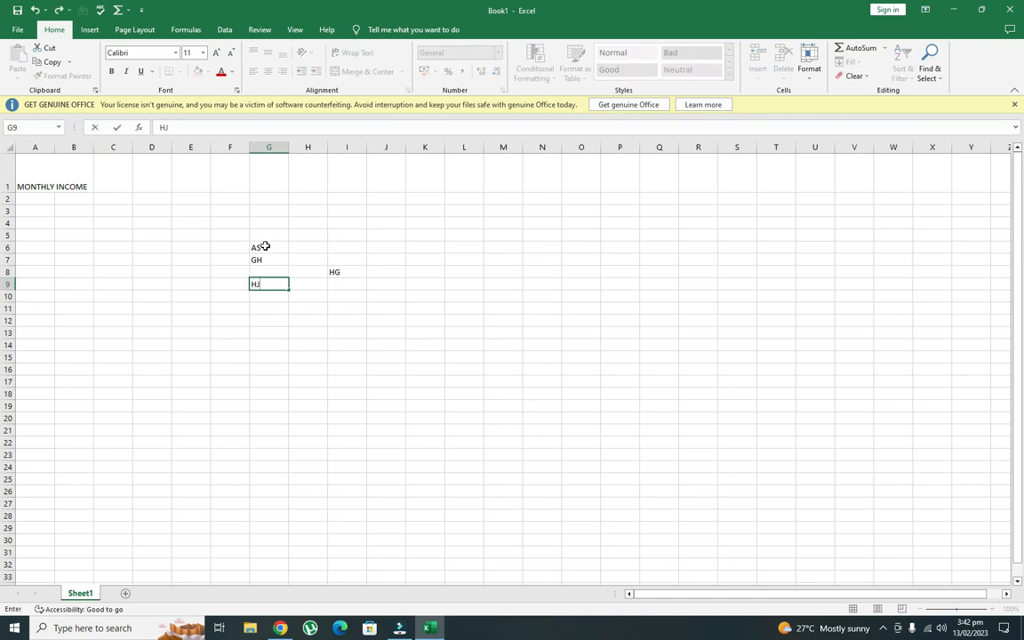
pyautogui.click(276, 246)
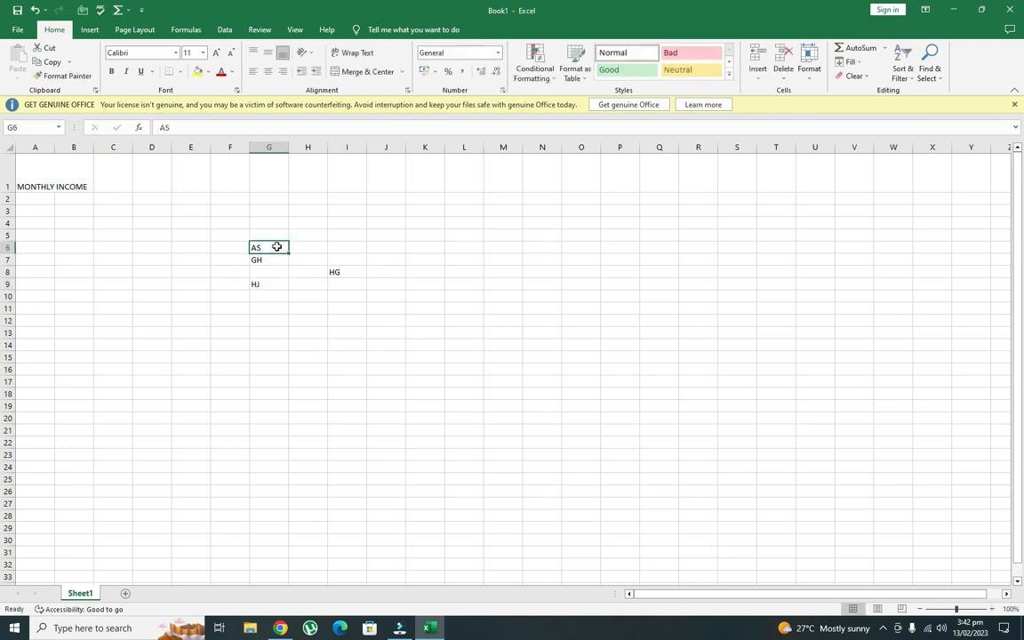
pyautogui.click(269, 259)
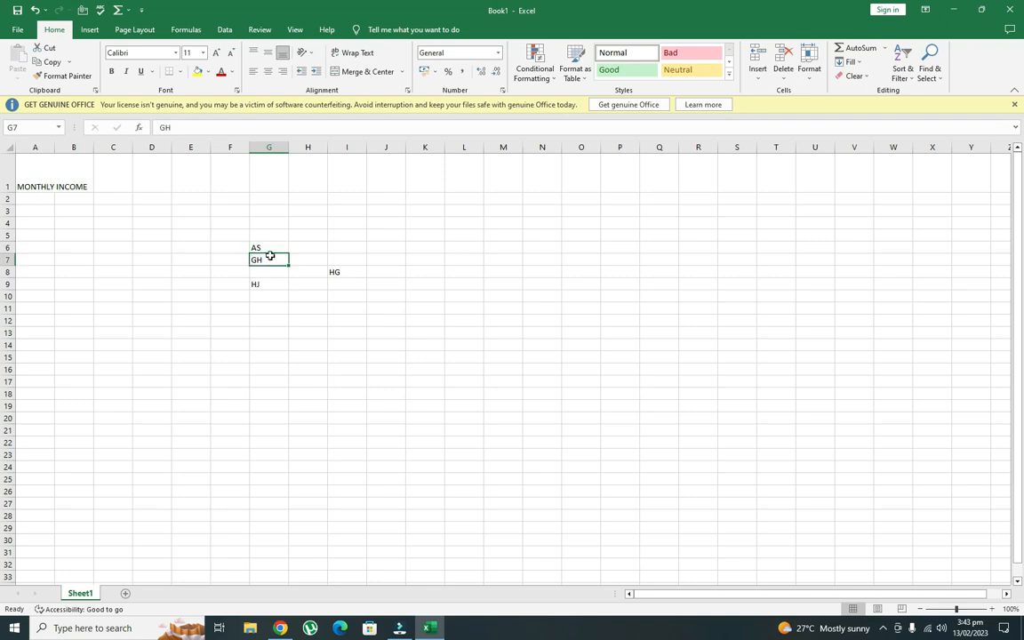
pyautogui.press('Left')
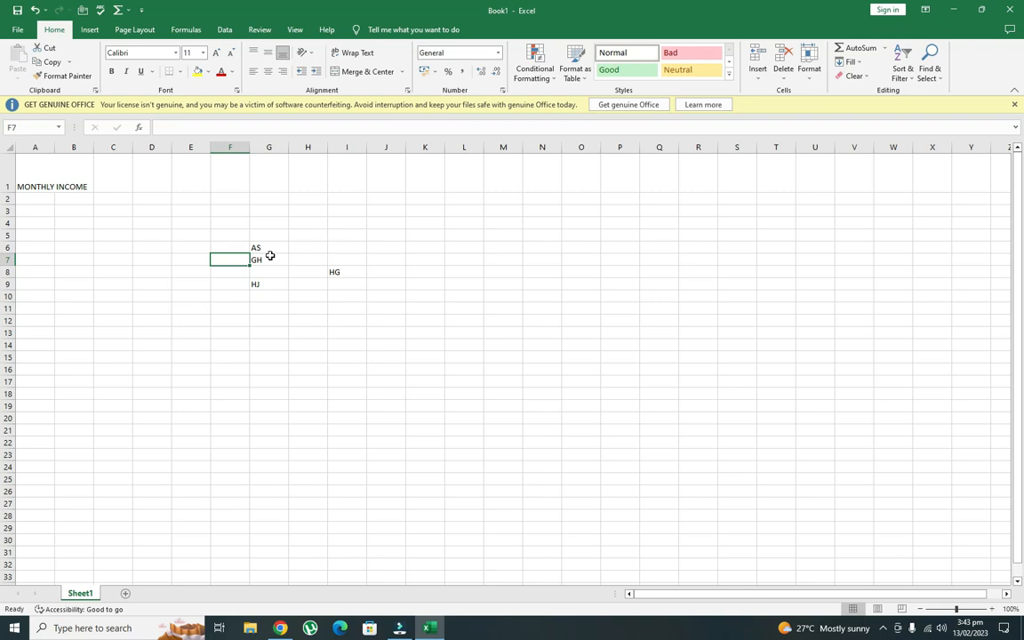
pyautogui.press('Right')
pyautogui.press('Right')
pyautogui.press('Right')
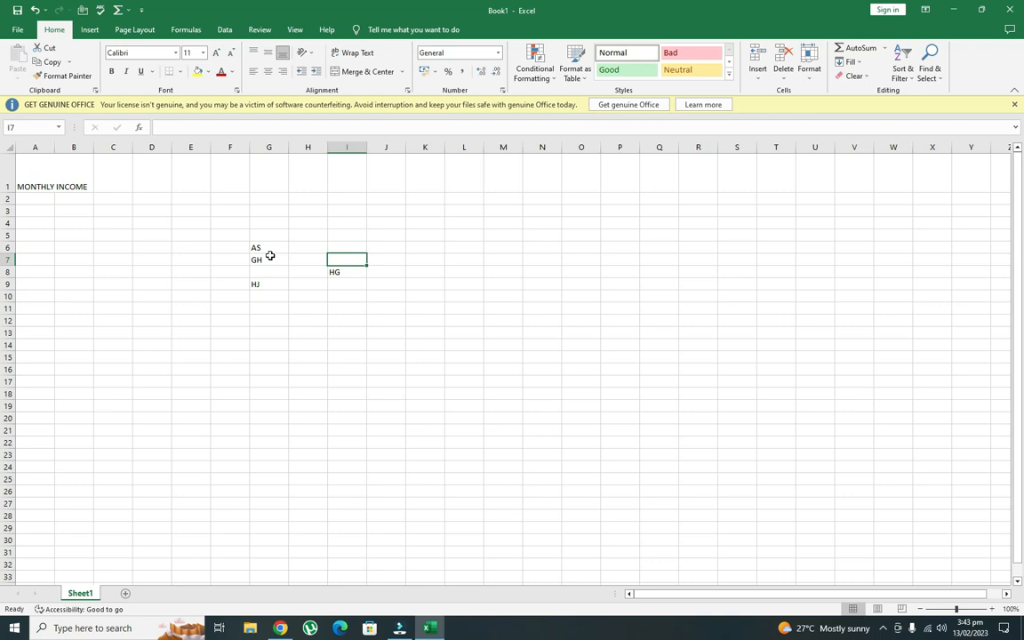
pyautogui.press('Left')
pyautogui.press('Left')
pyautogui.press('Left')
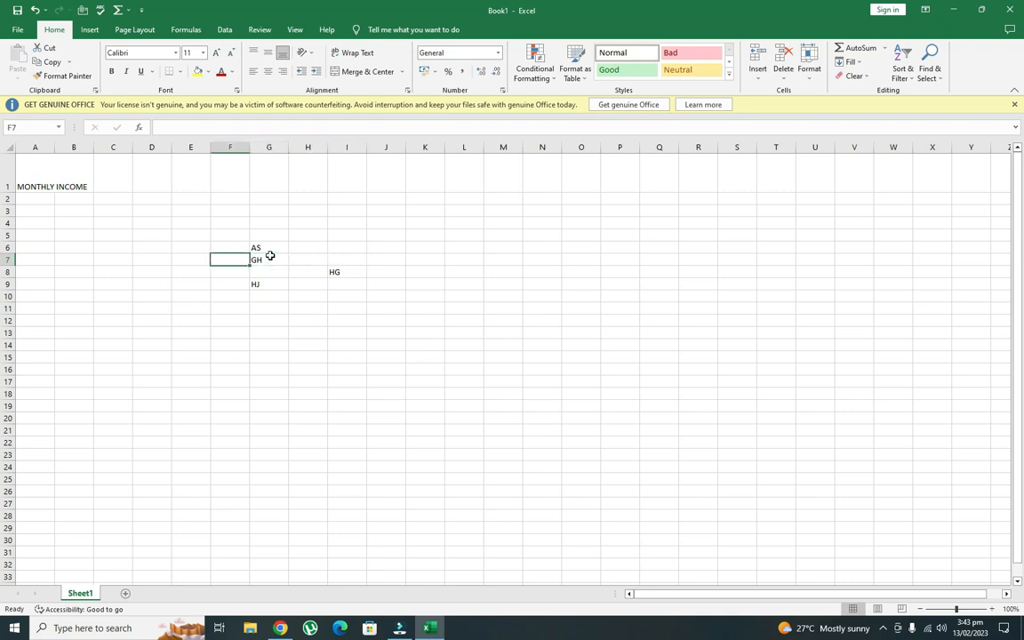
# - Clear the sample text from cells G6, G7, I8 and G9
pyautogui.click(271, 248)
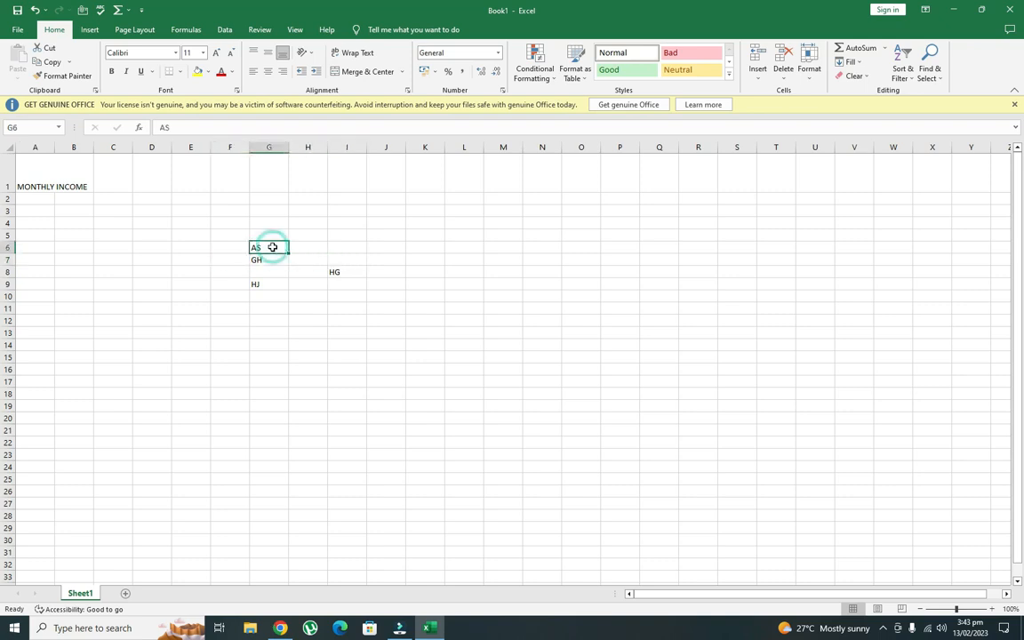
pyautogui.press('BackSpace')
pyautogui.click(274, 259)
pyautogui.press('BackSpace')
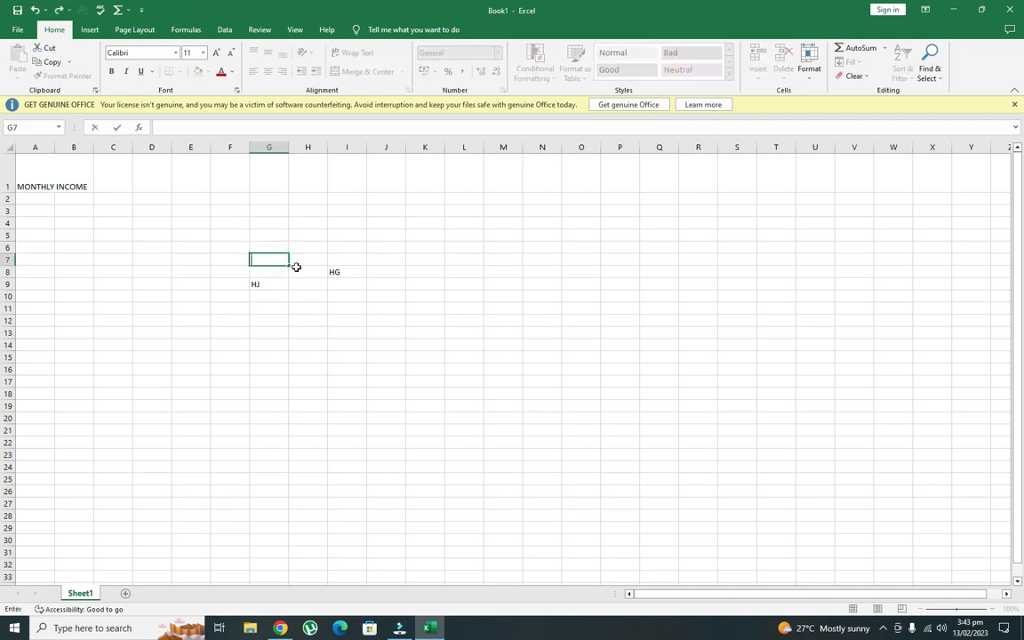
pyautogui.click(351, 274)
pyautogui.press('BackSpace')
pyautogui.click(269, 284)
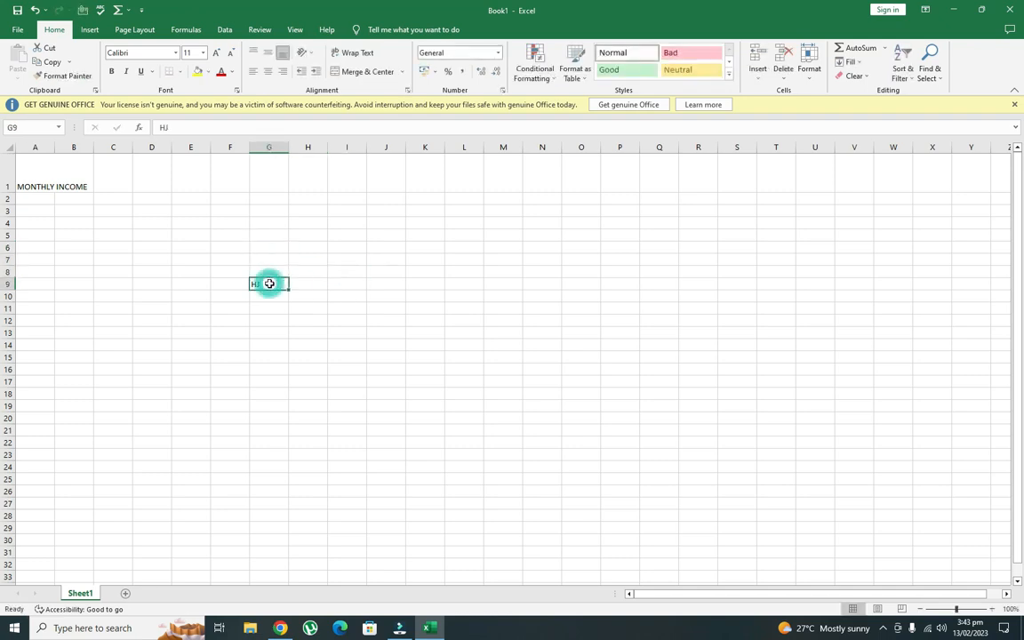
pyautogui.press('BackSpace')
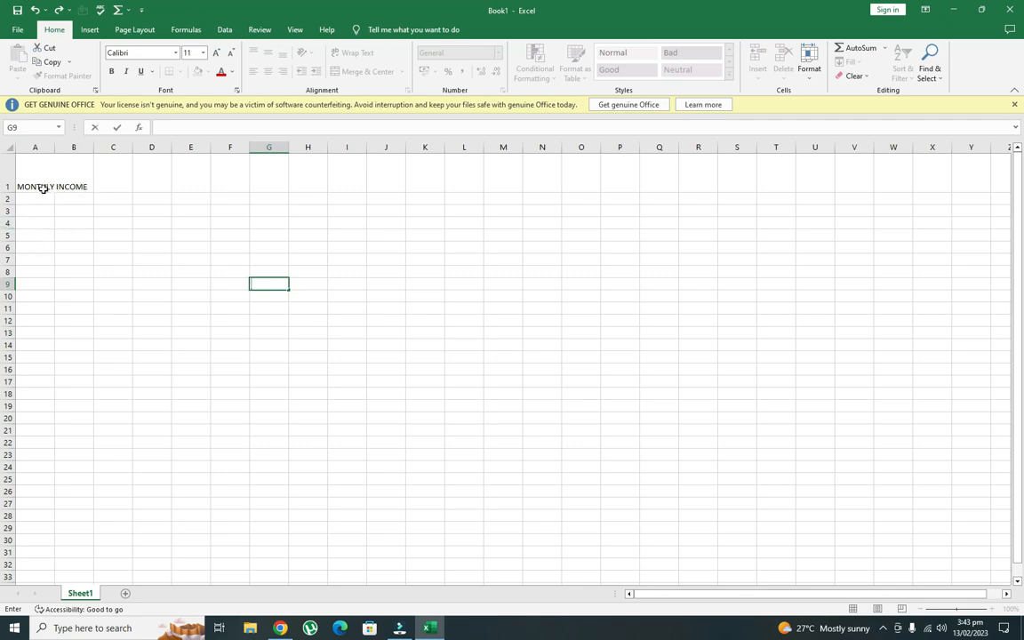
# - Enter the column header SOURCES in cell A3, below the MONTHLY INCOME title
pyautogui.click(21, 211)
pyautogui.write('SOUR')
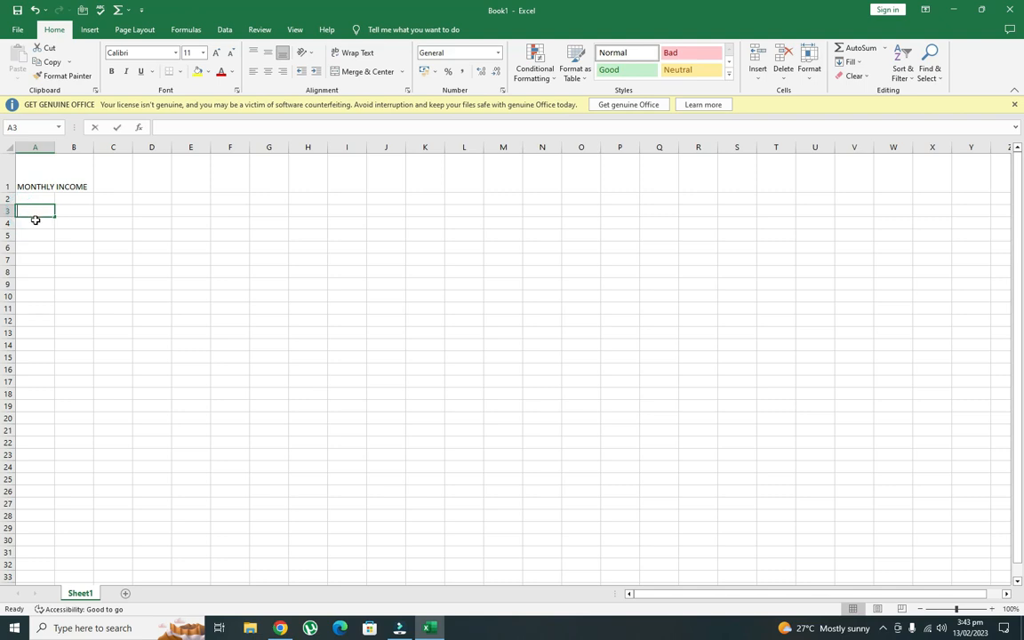
pyautogui.write('CES')
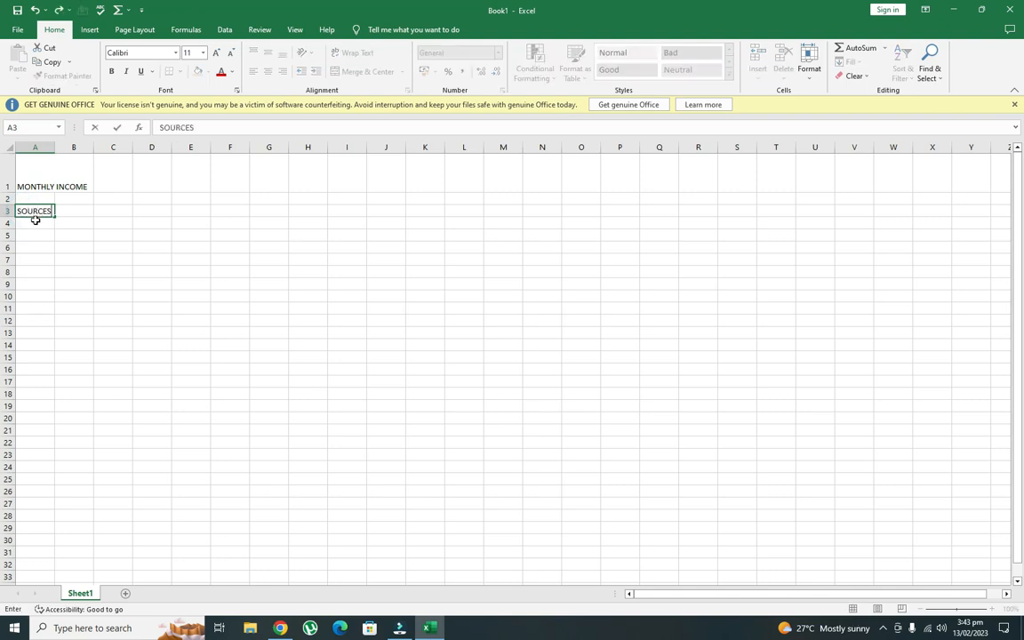
pyautogui.press('Tab')
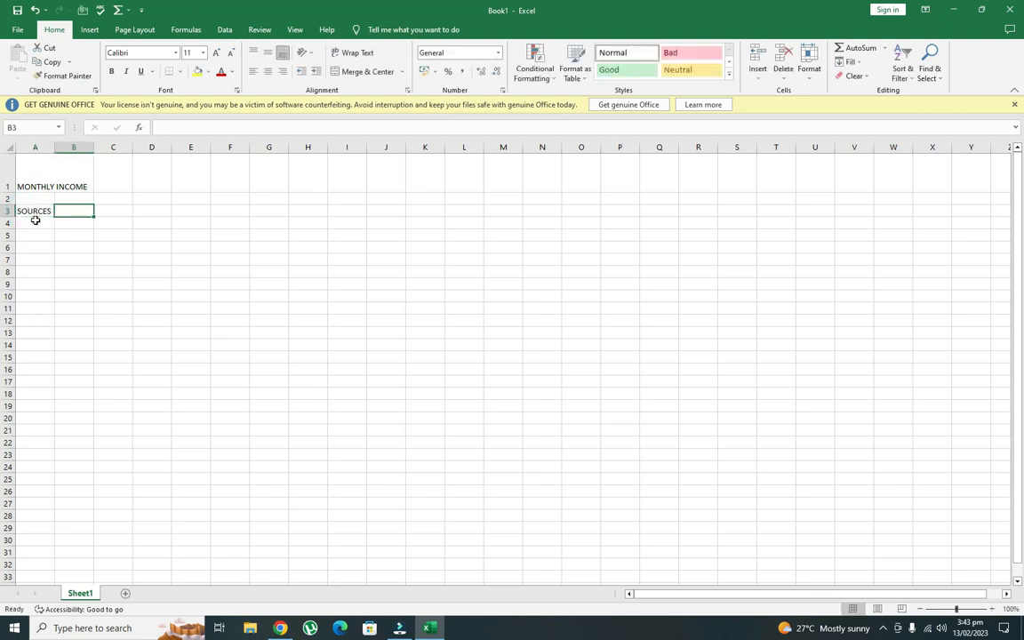
# - Enter the month headers JAN, FEB, MARCH and APRIL in cells B3 to E3
pyautogui.write('JAN')
pyautogui.press('Tab')
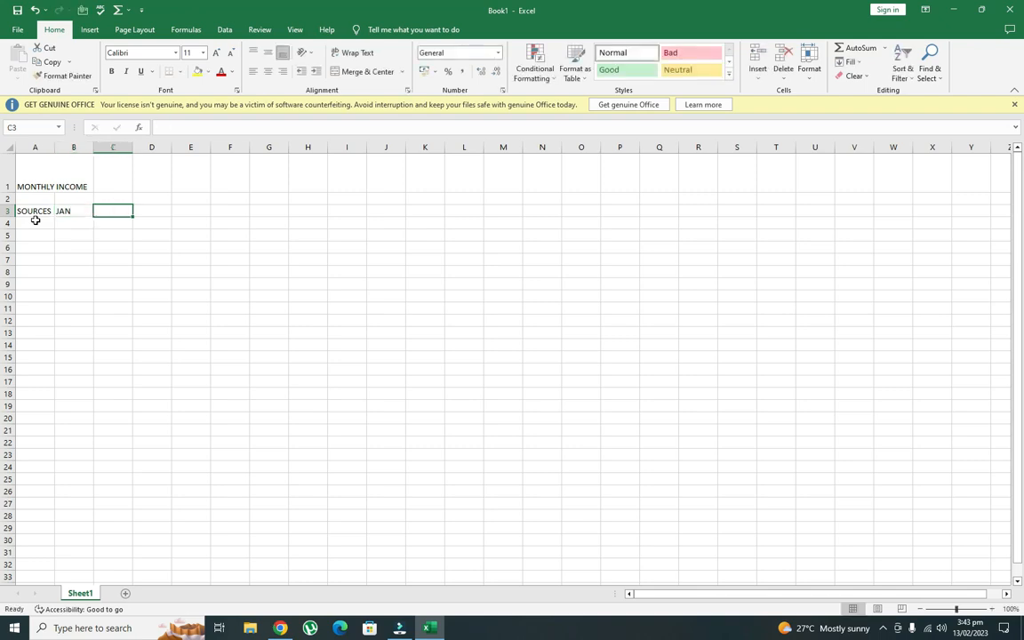
pyautogui.write('FEB')
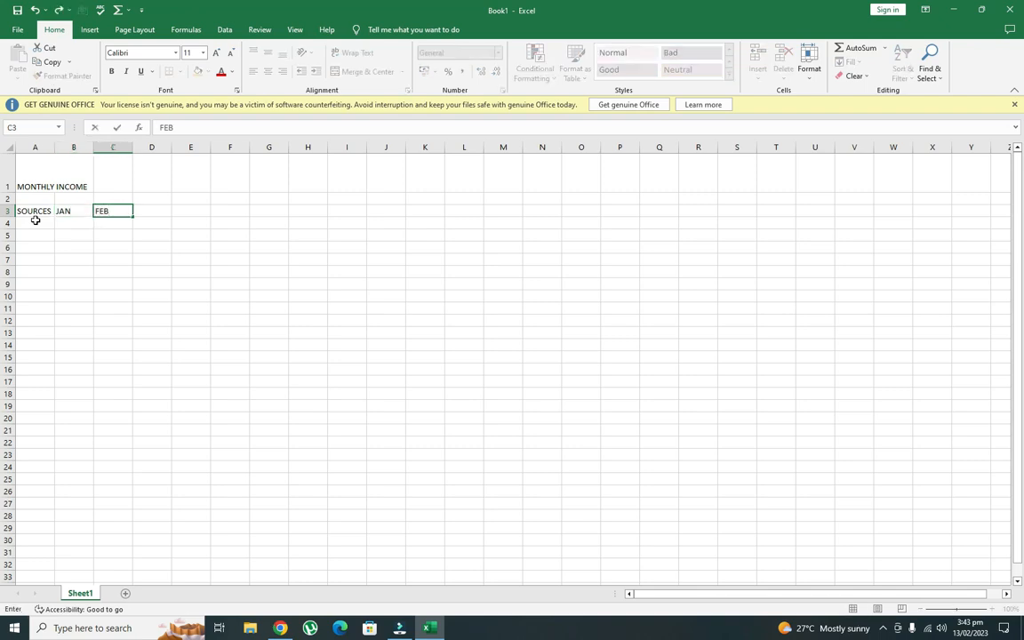
pyautogui.press('Tab')
pyautogui.write('MARCH')
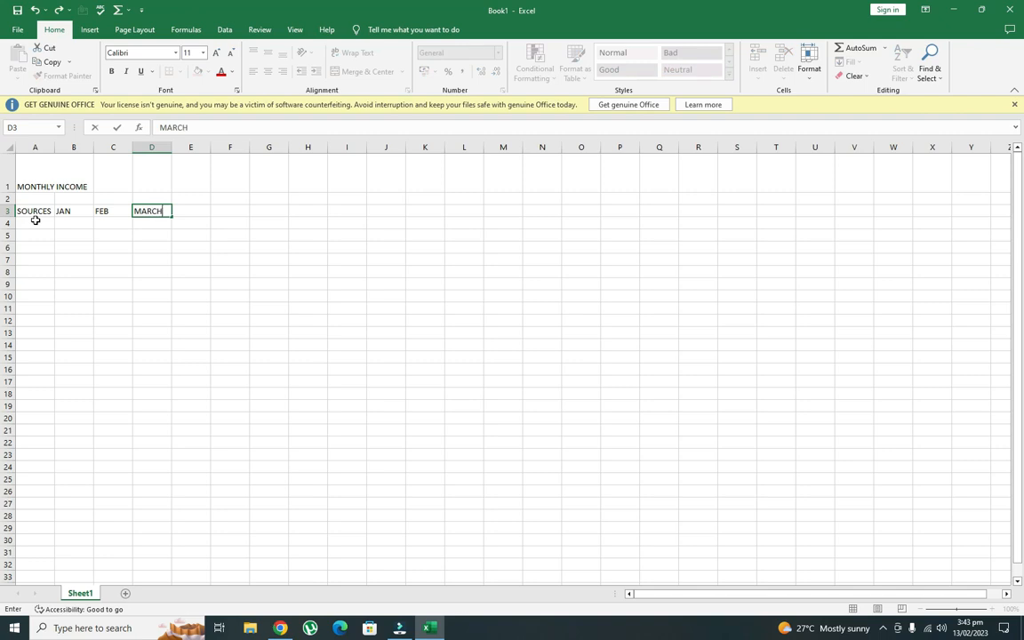
pyautogui.press('Tab')
pyautogui.write('APR')
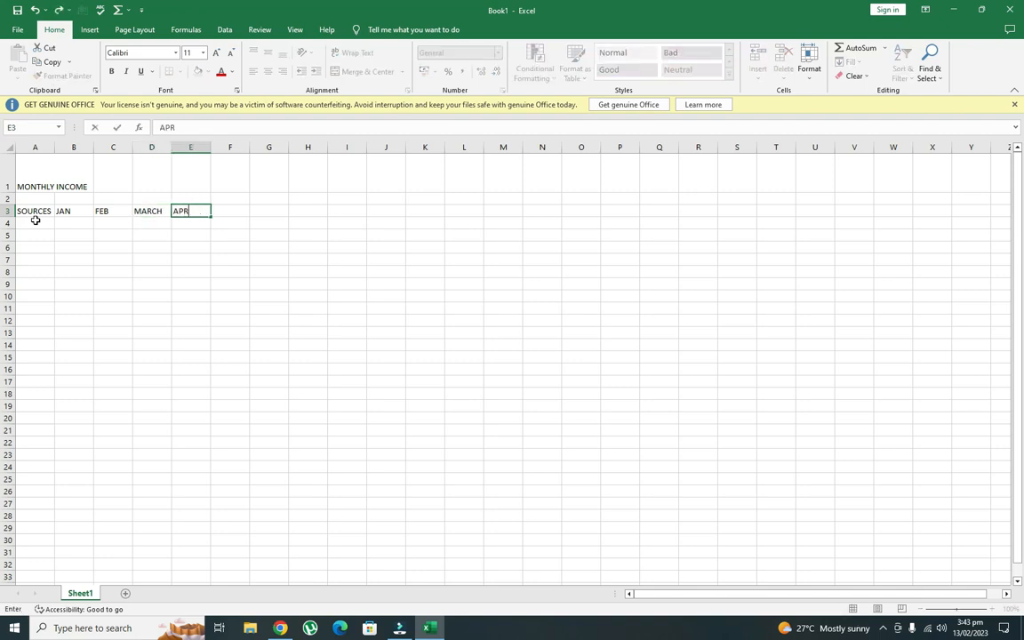
pyautogui.write('IL')
pyautogui.click(884, 539)
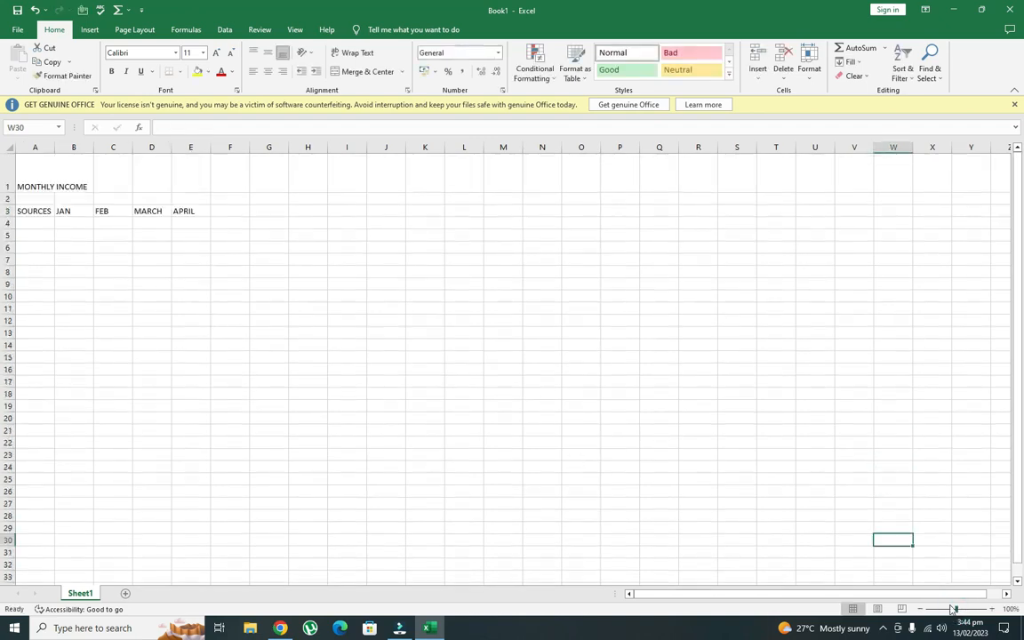
pyautogui.moveTo(960, 610); pyautogui.dragTo(959, 610)
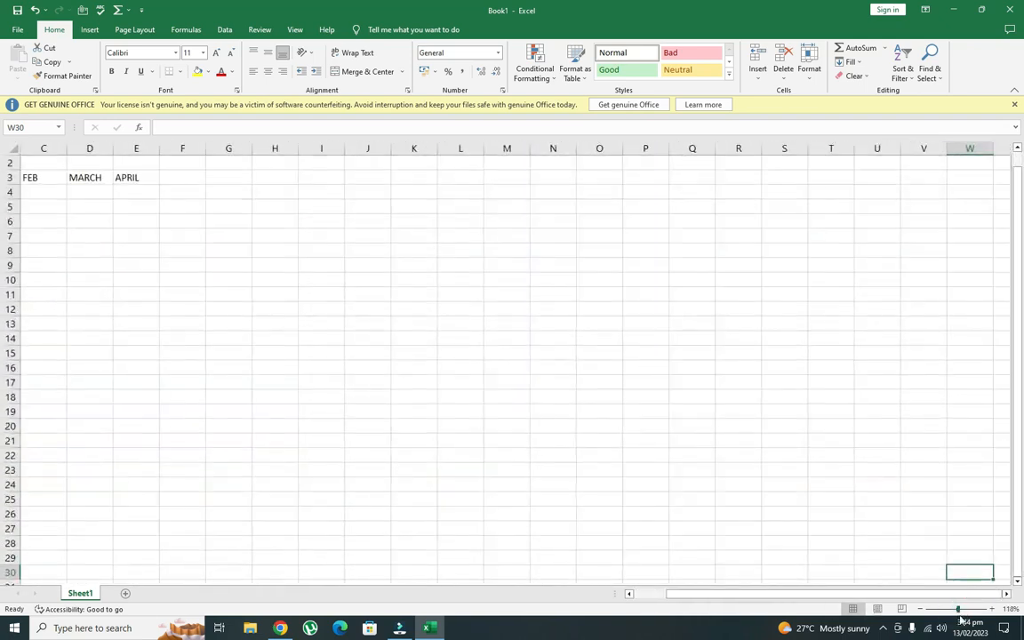
pyautogui.click(540, 411)
pyautogui.moveTo(540, 411); pyautogui.dragTo(643, 425)
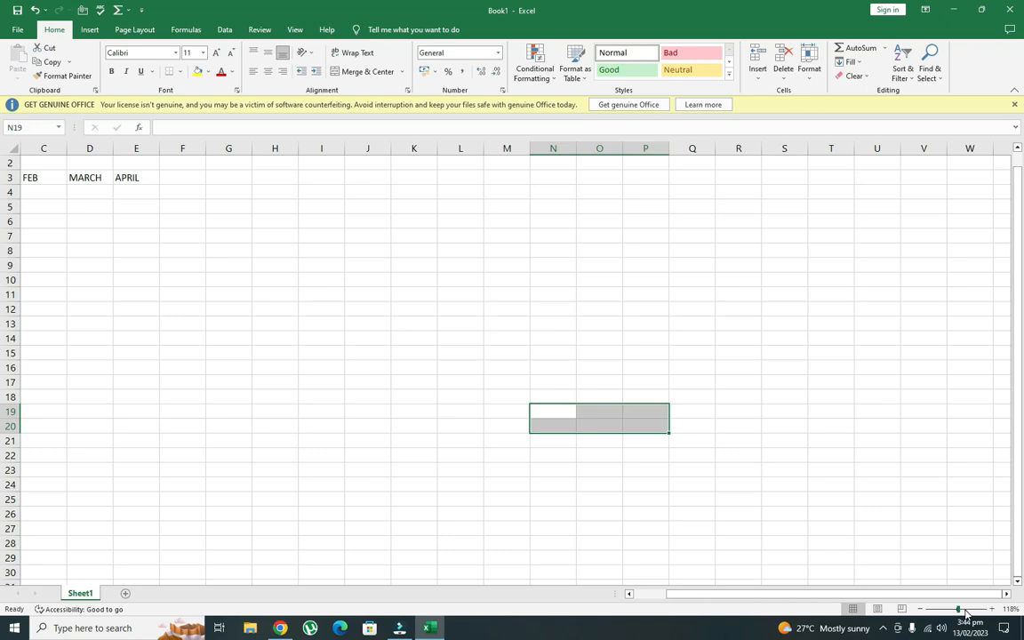
pyautogui.moveTo(960, 613); pyautogui.dragTo(953, 612)
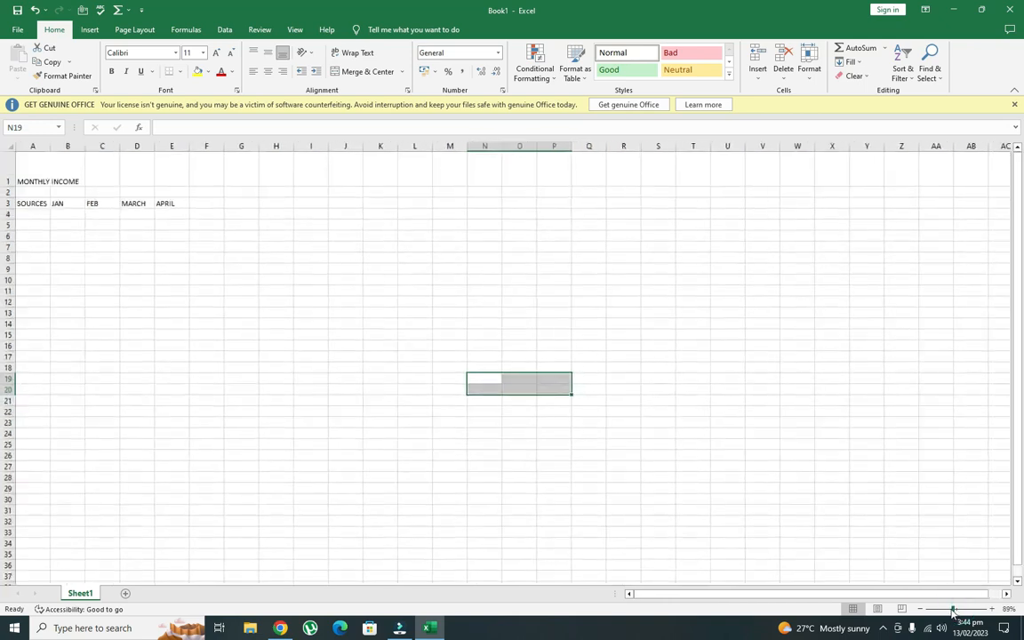
# - List the income sources SALARY, YOUTUBE, BUSSINESS and FB in cells A4 to A7 under SOURCES
pyautogui.click(37, 216)
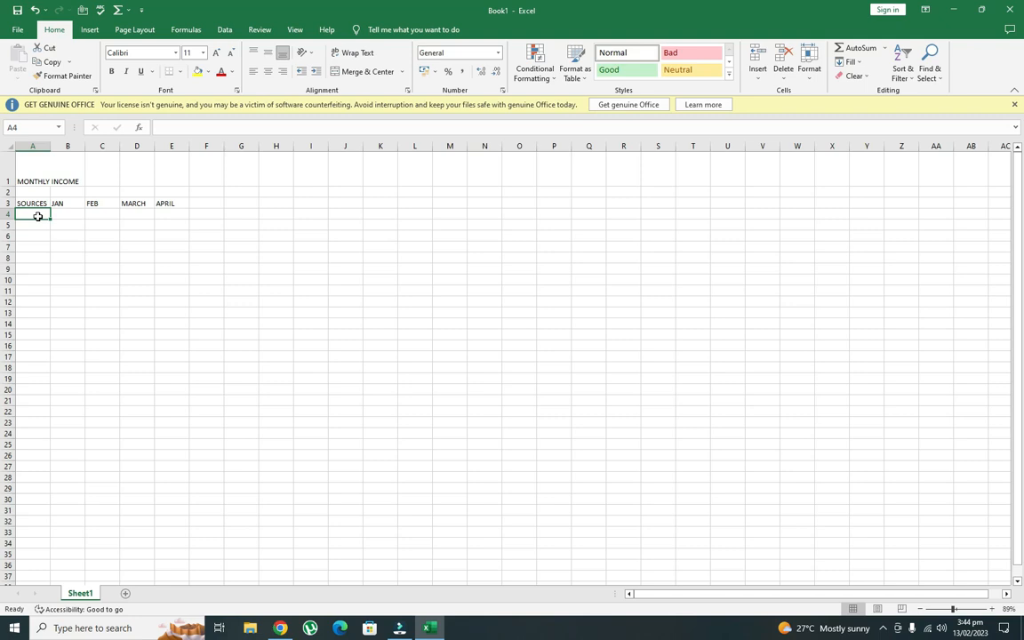
pyautogui.write('SALARY')
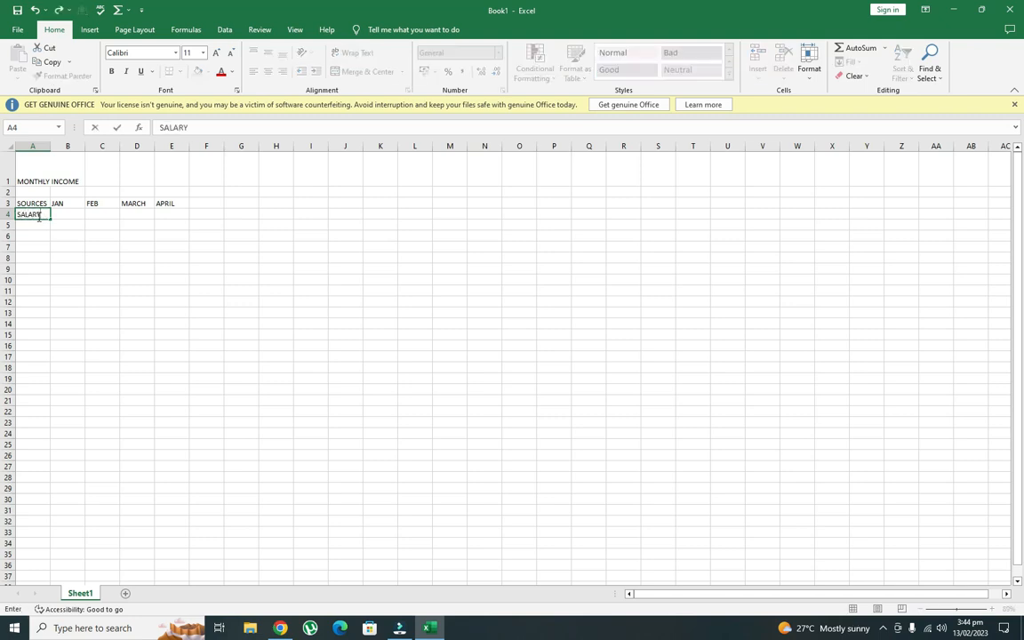
pyautogui.press('Return')
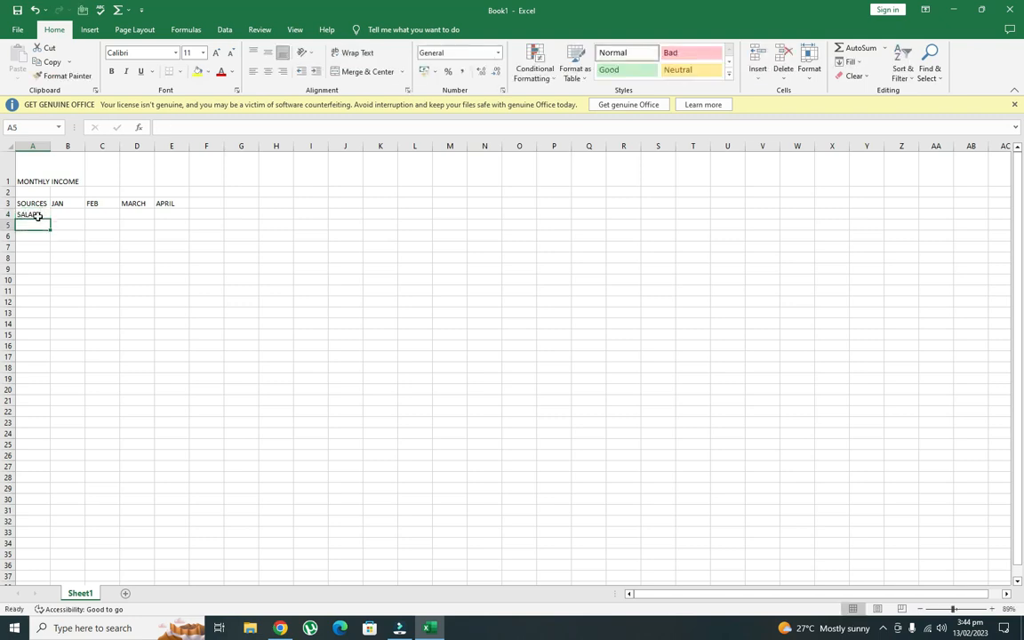
pyautogui.write('YO')
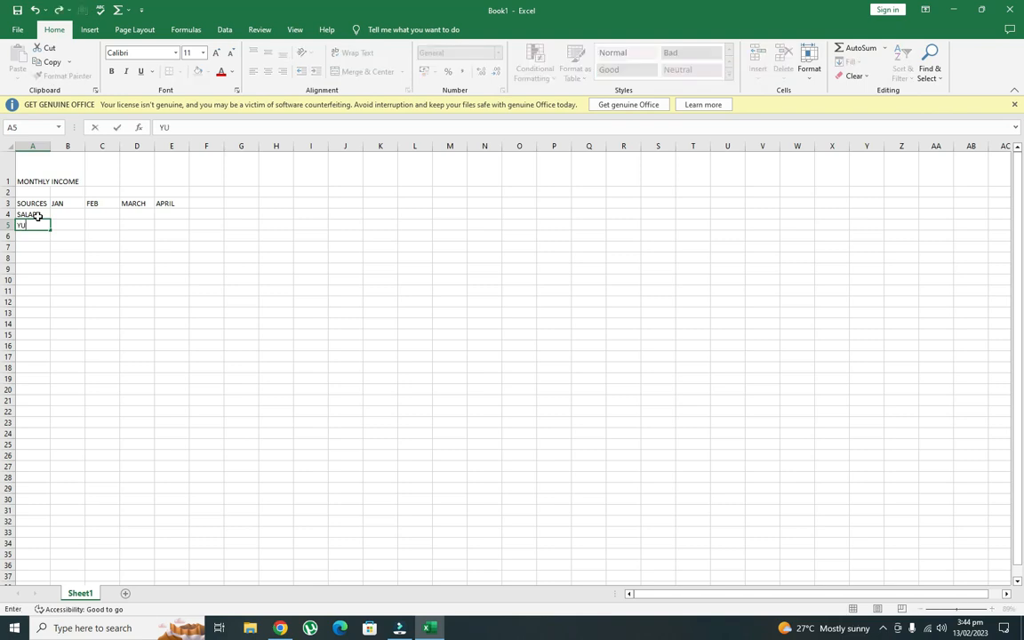
pyautogui.write('UTUBE')
pyautogui.press('Return')
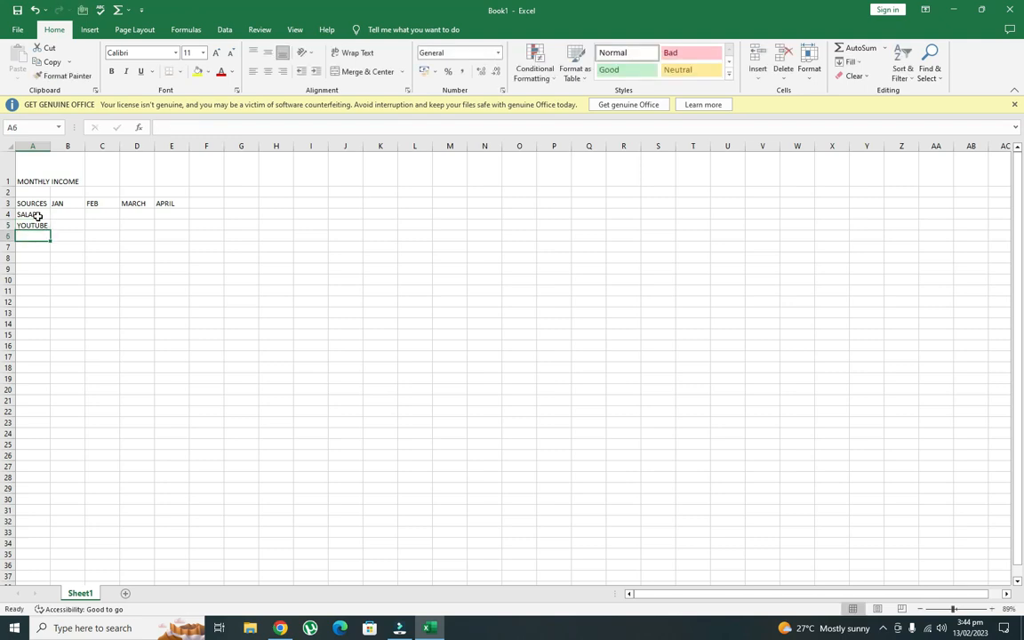
pyautogui.write('BUSSI')
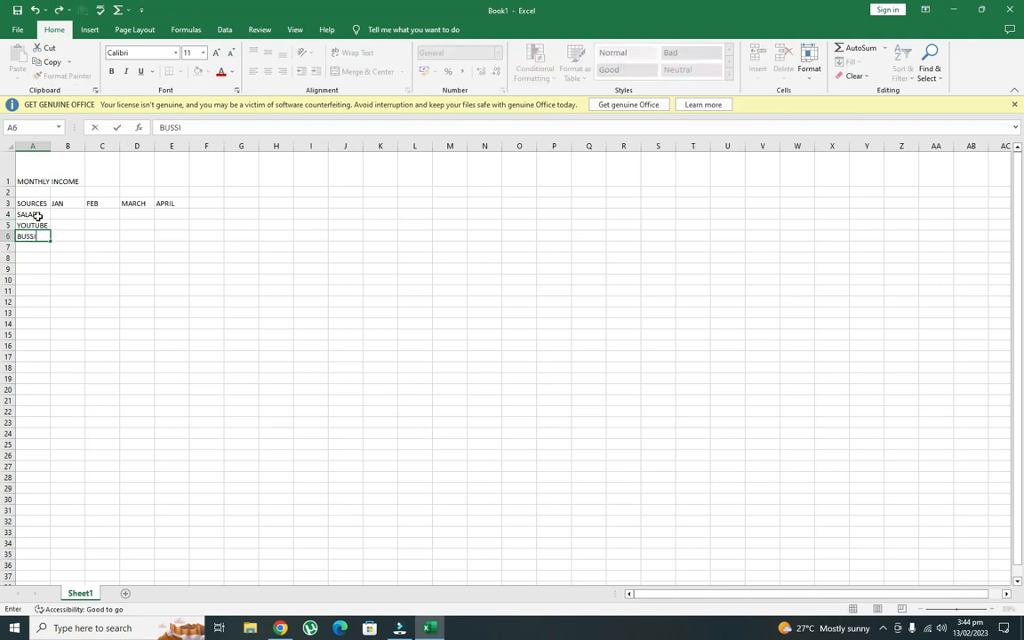
pyautogui.write('NESS')
pyautogui.press('Return')
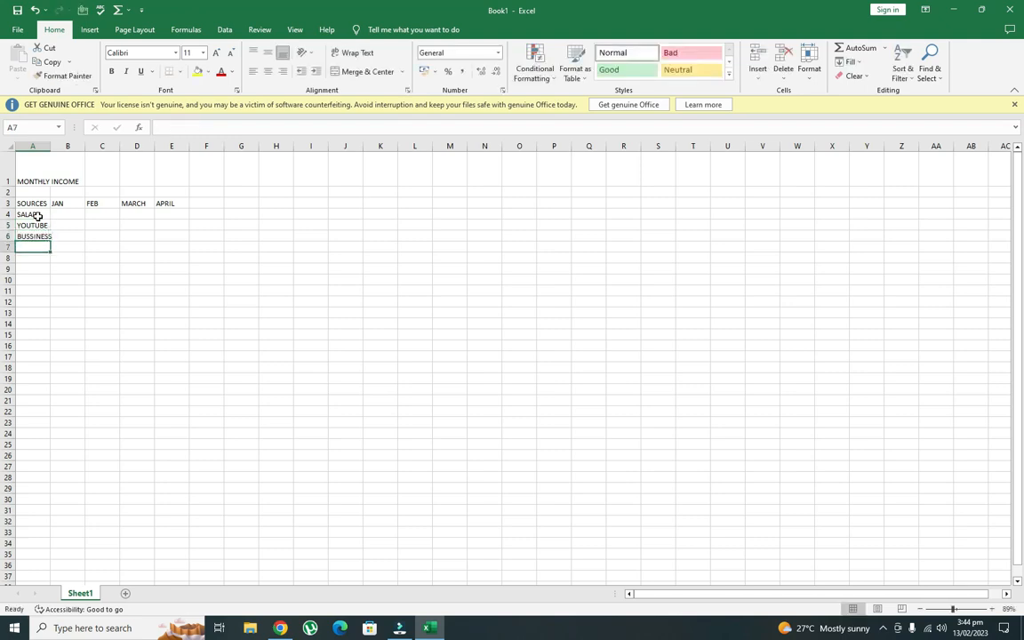
pyautogui.write('FB')
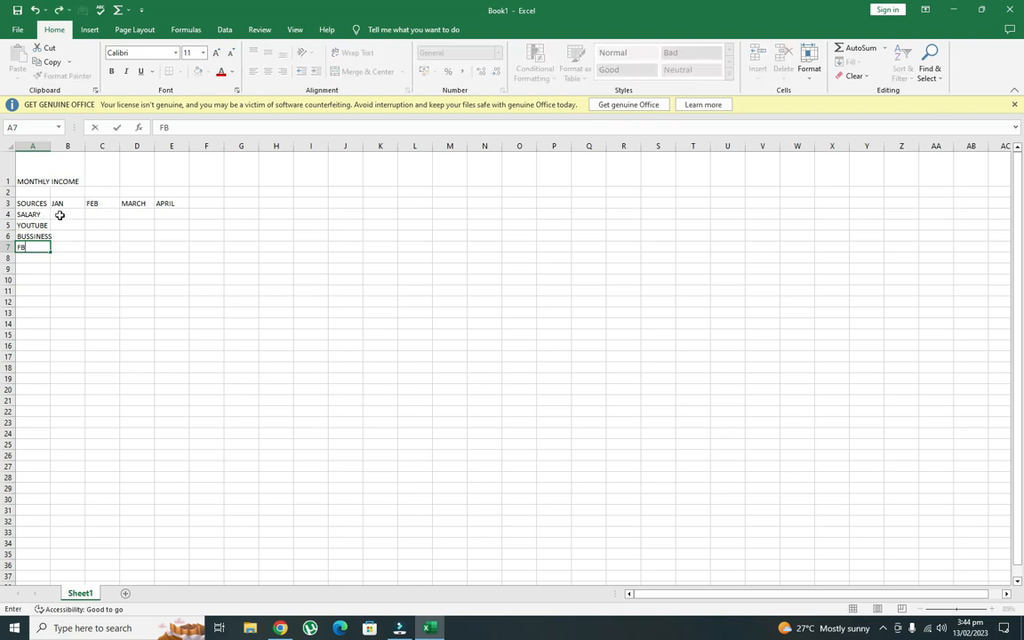
# - Enter the JAN amounts 6000, 5000, 9000 and 7000 in cells B4 to B7
pyautogui.click(59, 214)
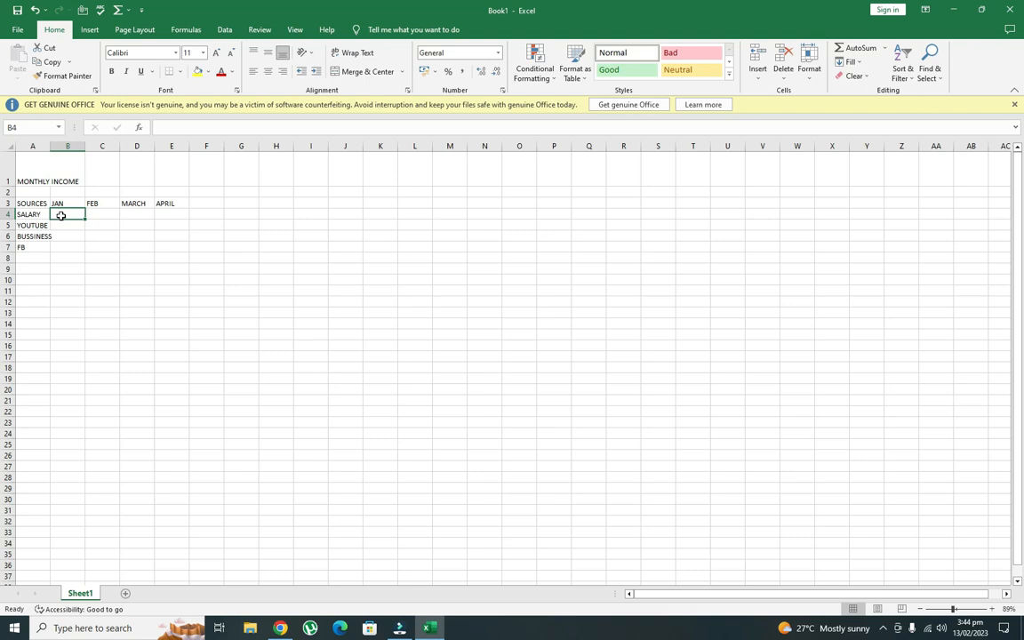
pyautogui.write('6000')
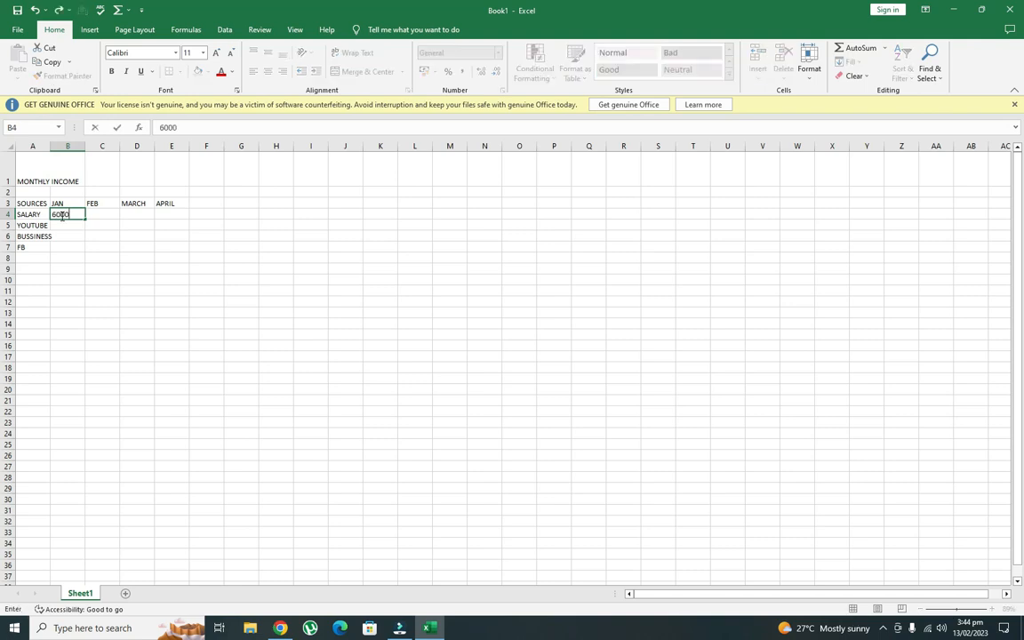
pyautogui.press('Return')
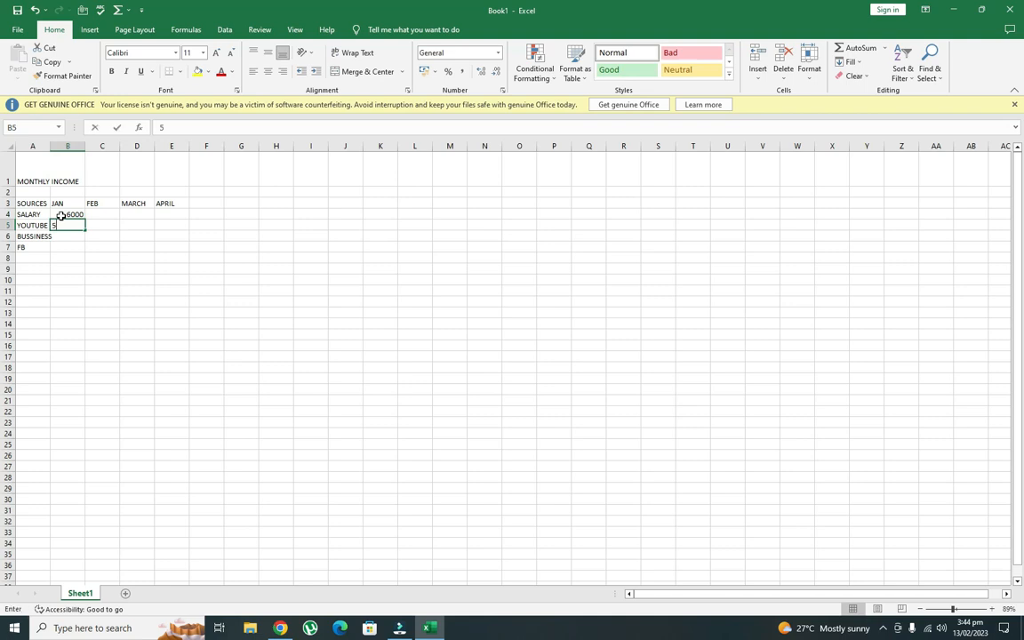
pyautogui.write('5000')
pyautogui.press('Return')
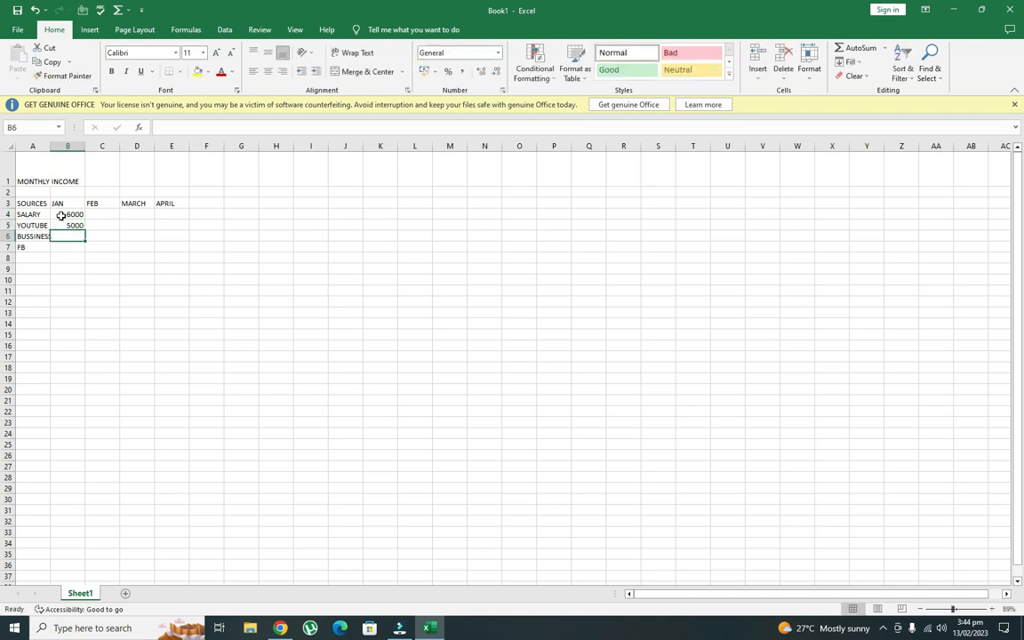
pyautogui.write('9000')
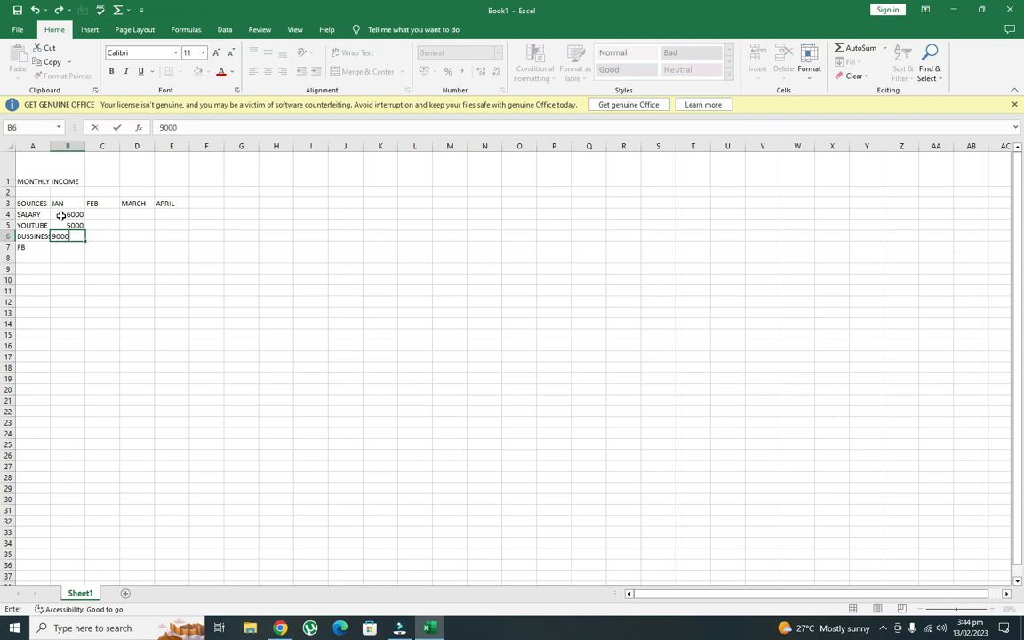
pyautogui.press('Return')
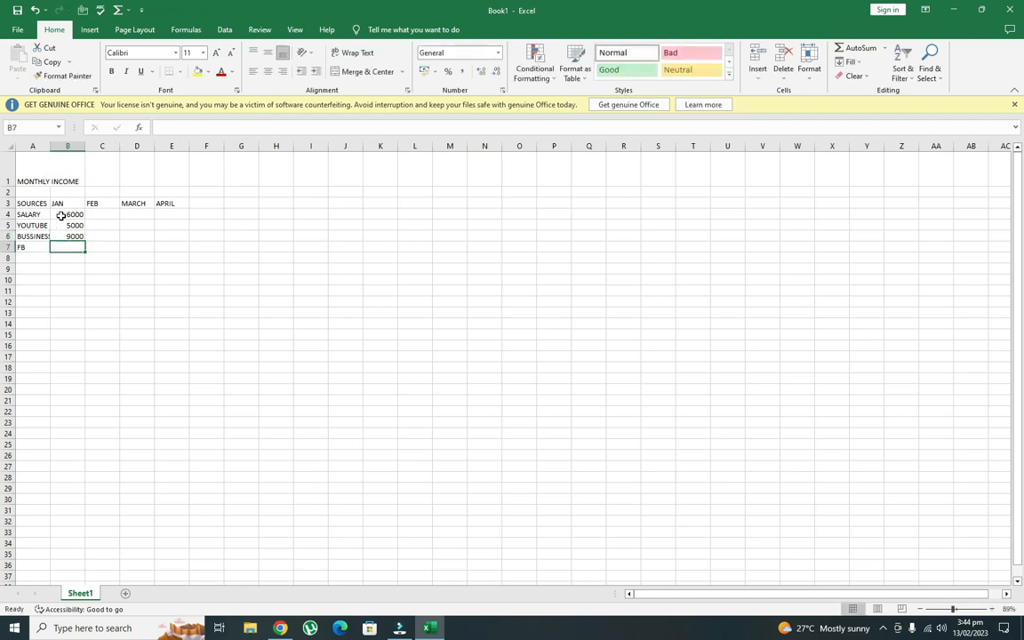
pyautogui.write('700')
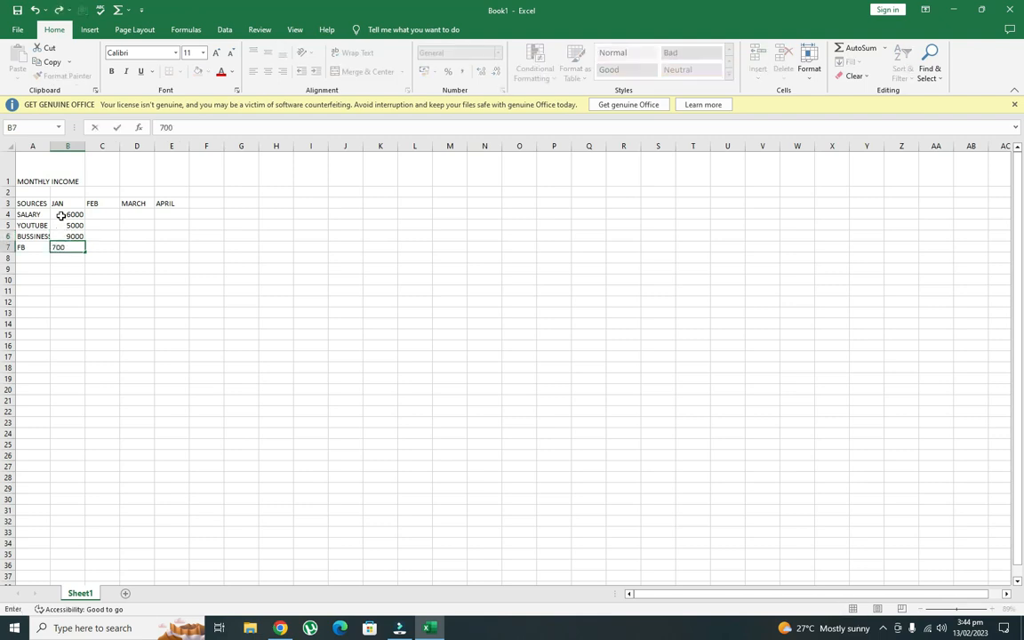
pyautogui.write('0')
pyautogui.press('Up')
# - Enter the FEB amounts 436, 769, 567 and 785 in cells C4 to C7
pyautogui.press('Right')
pyautogui.press('Up')
pyautogui.press('Up')
pyautogui.write('436')
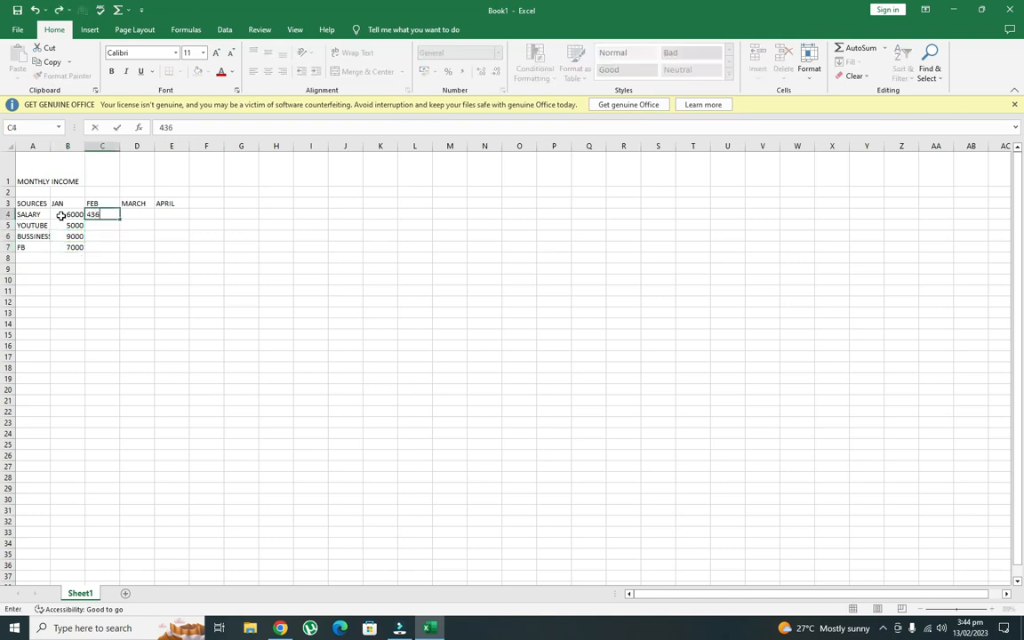
pyautogui.press('Down')
pyautogui.write('769')
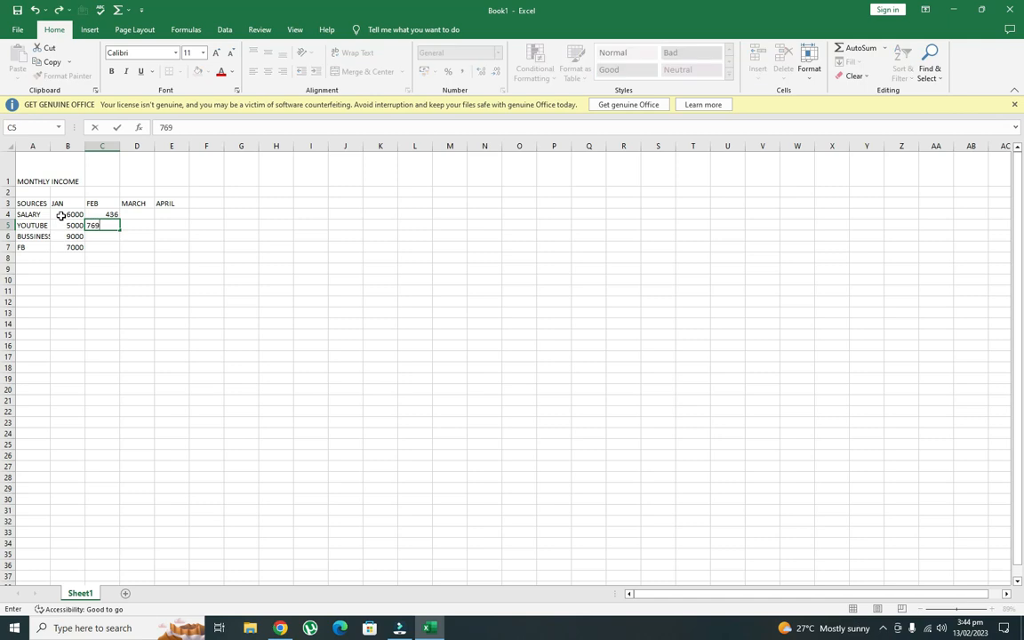
pyautogui.press('Return')
pyautogui.write('5678')
pyautogui.press('BackSpace')
pyautogui.press('Return')
pyautogui.write('785')
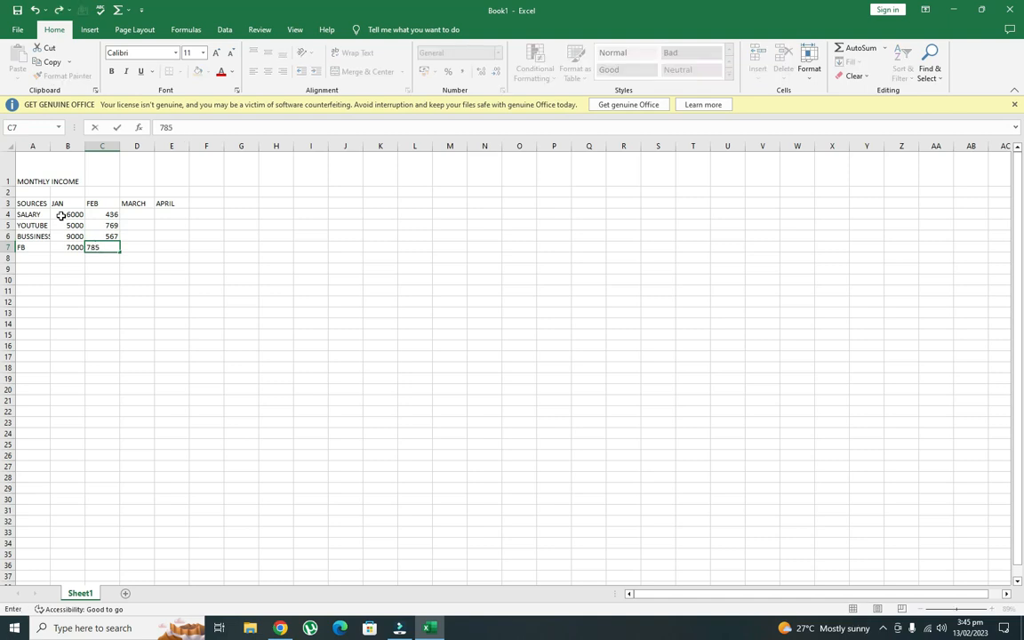
pyautogui.press('Right')
# - Enter the MARCH amounts 3546 for SALARY in cell D4 and 6769 for YOUTUBE in cell D5
pyautogui.press('Up')
pyautogui.press('Up')
pyautogui.press('Up')
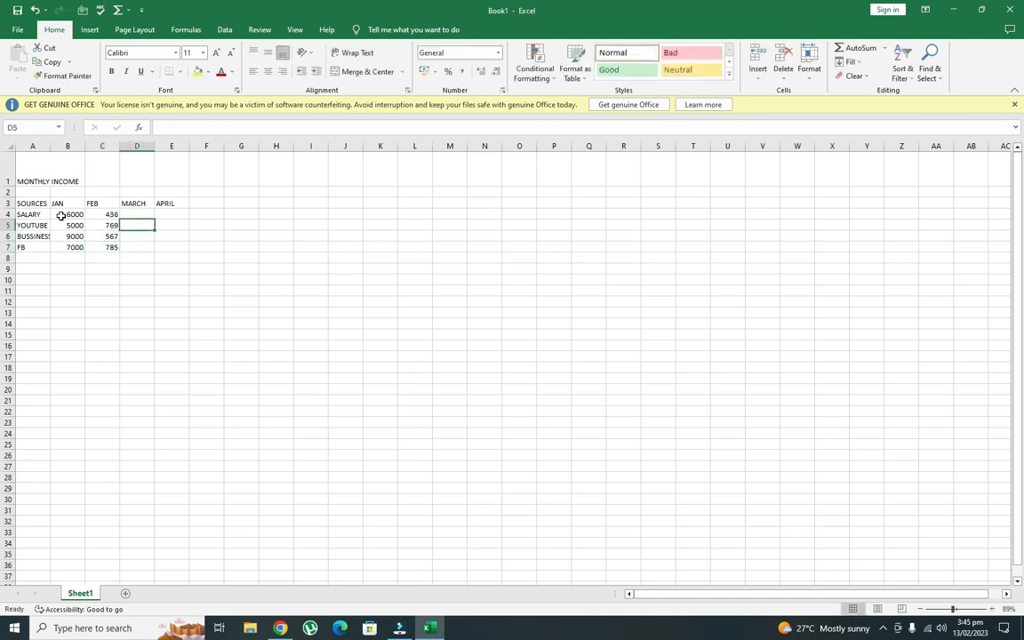
pyautogui.write('3546')
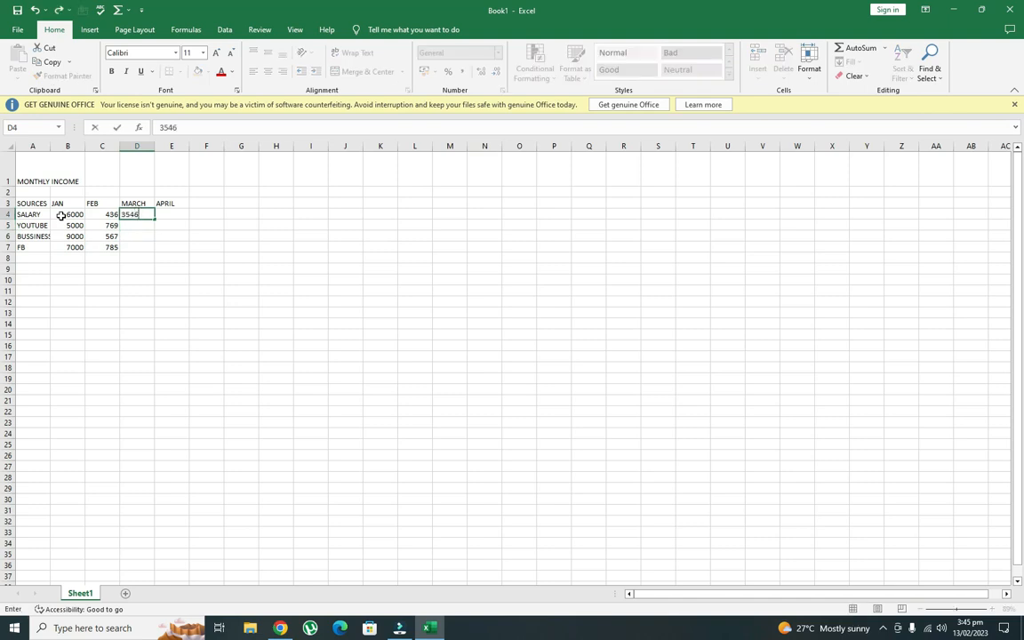
pyautogui.press('Return')
pyautogui.write('87689')
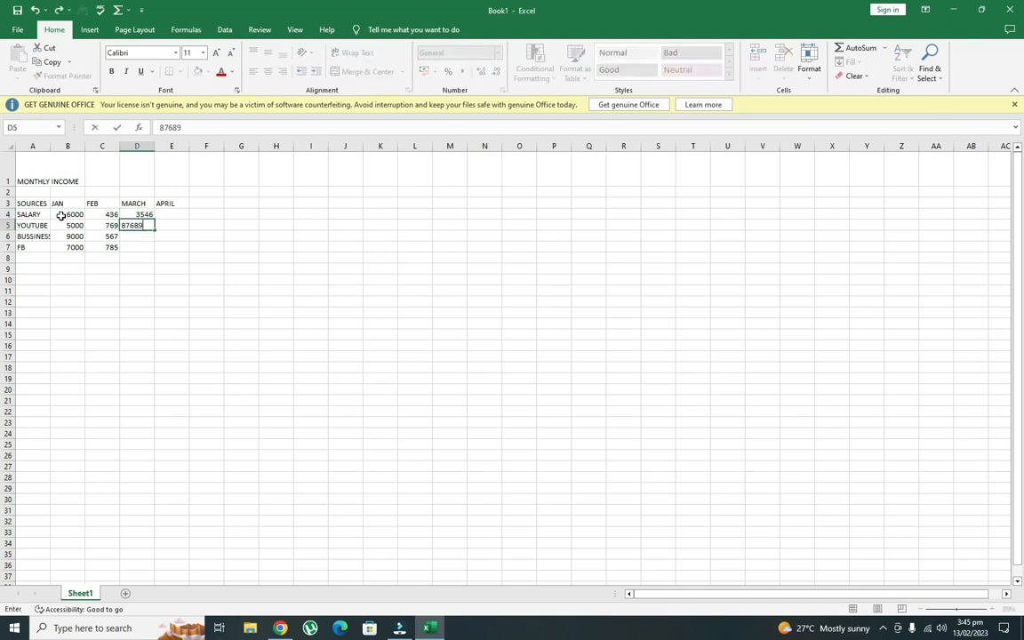
pyautogui.press('Up')
pyautogui.press('Down')
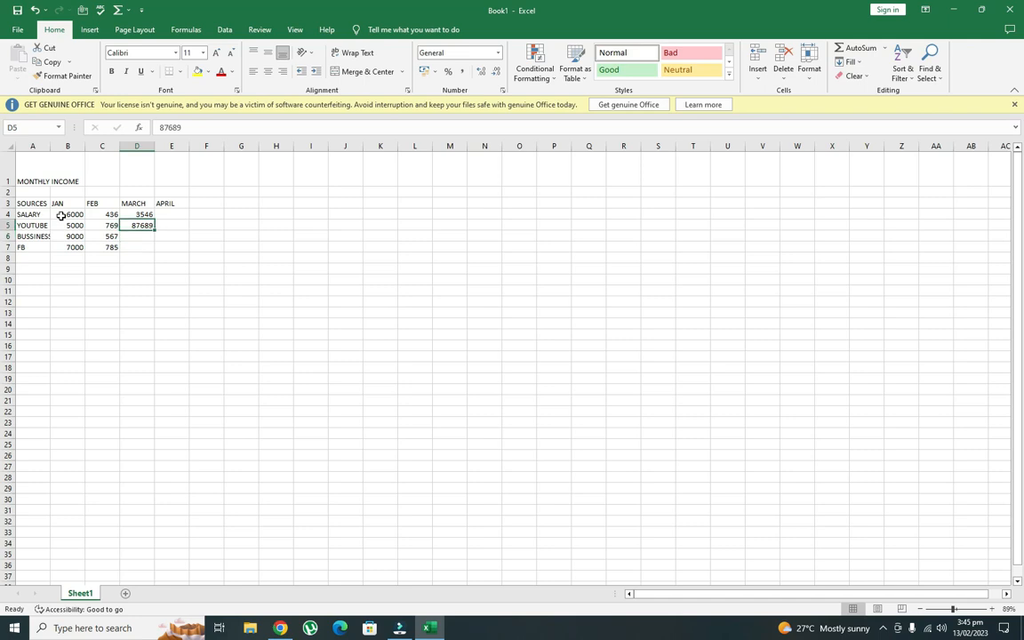
pyautogui.press('BackSpace')
pyautogui.write('6769')
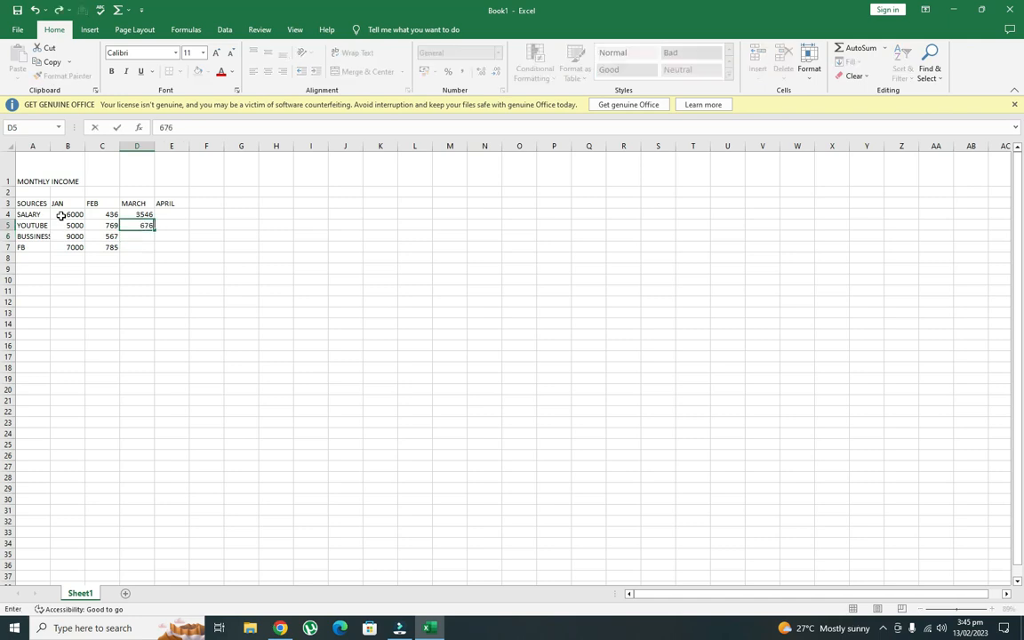
pyautogui.press('Up')
# - Enter the MARCH amounts 567 for BUSSINESS in cell D6 and 7899 for FB in cell D7
pyautogui.press('Down')
pyautogui.press('Down')
pyautogui.write('567')
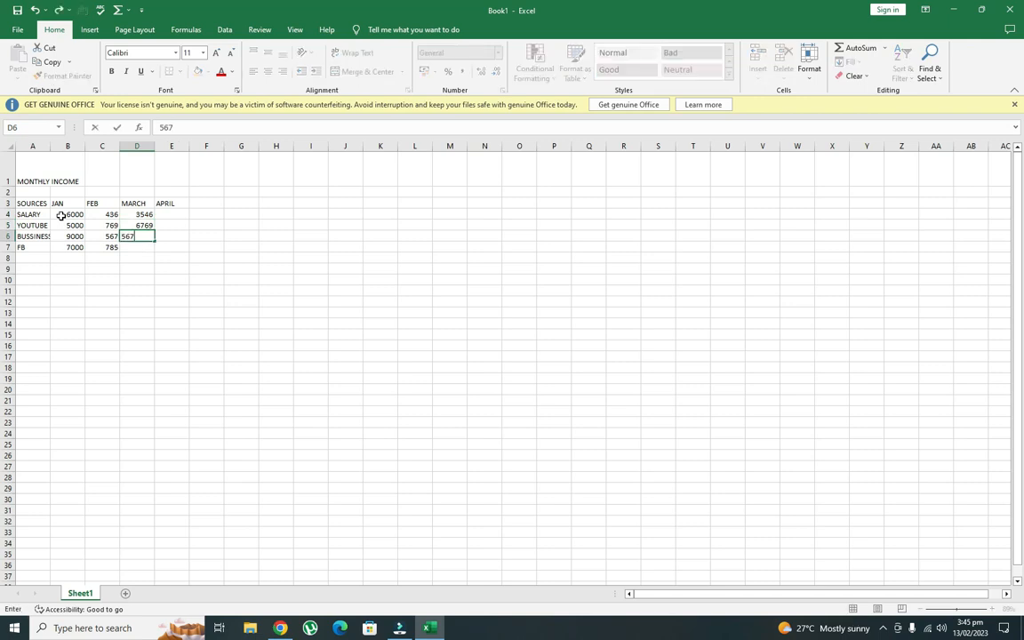
pyautogui.press('Return')
pyautogui.write('78990')
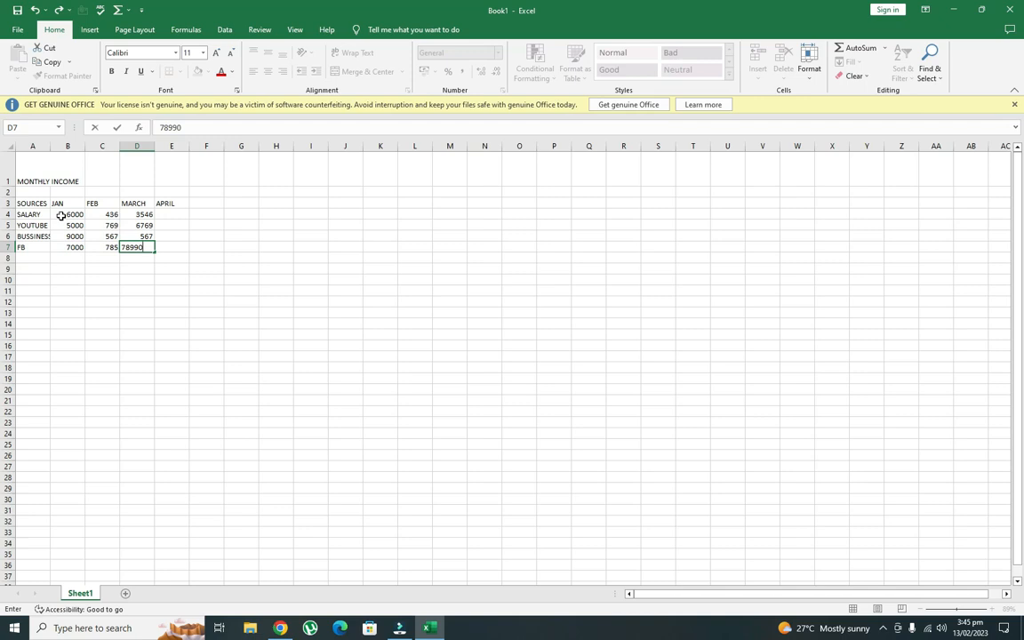
pyautogui.press('BackSpace')
pyautogui.press('Return')
# - Enter the APRIL amounts 3000, 5000, 6000 and 5000 in cells E4 to E7
pyautogui.press('Up')
pyautogui.press('Right')
pyautogui.press('Up')
pyautogui.press('Up')
pyautogui.press('Up')
pyautogui.write('3000')
pyautogui.press('Return')
pyautogui.write('5000')
pyautogui.press('Return')
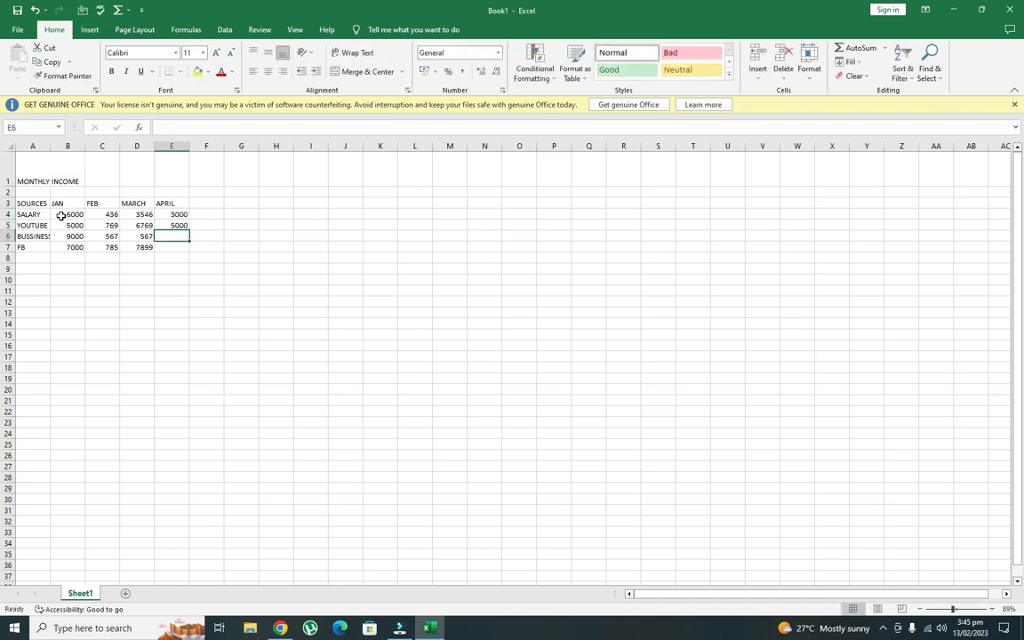
pyautogui.write('6000')
pyautogui.press('Return')
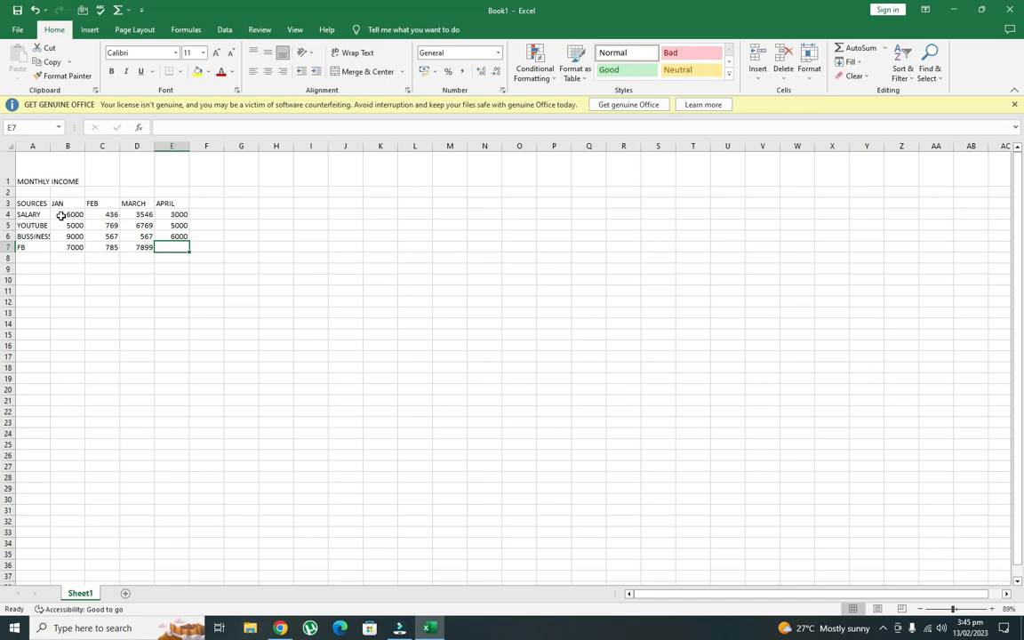
pyautogui.write('5000')
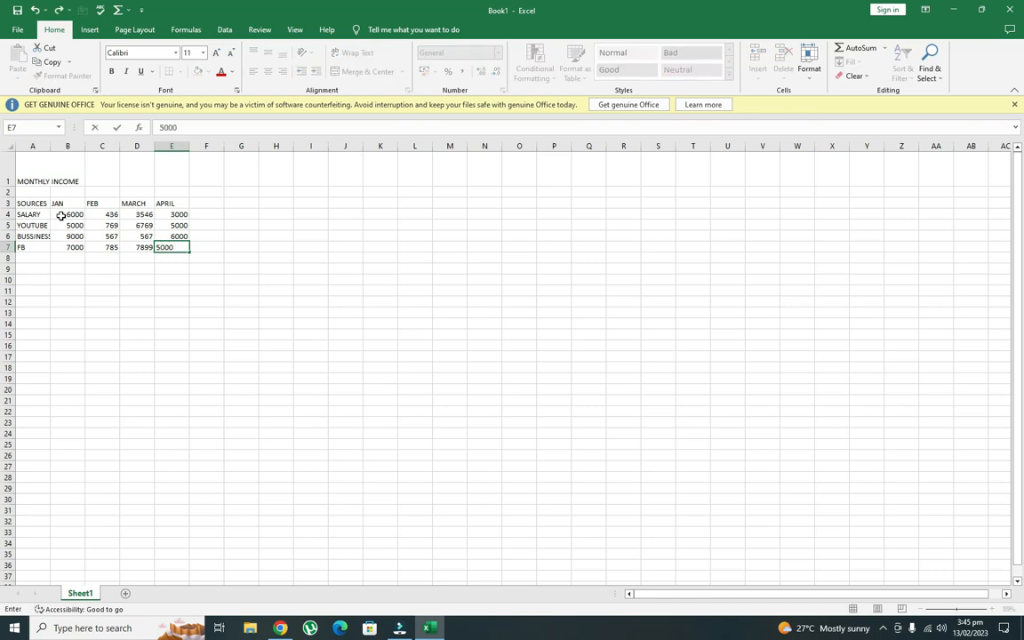
pyautogui.press('Return')
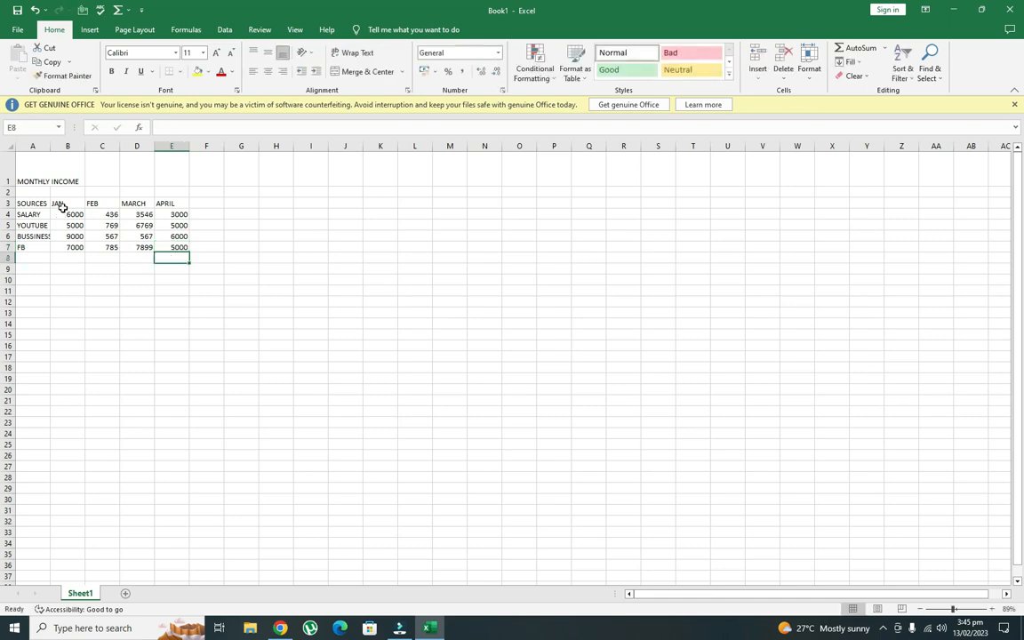
# - Add the label TOTAL in cell A9 below the sources and in cell G3 beside the month headers
pyautogui.click(21, 268)
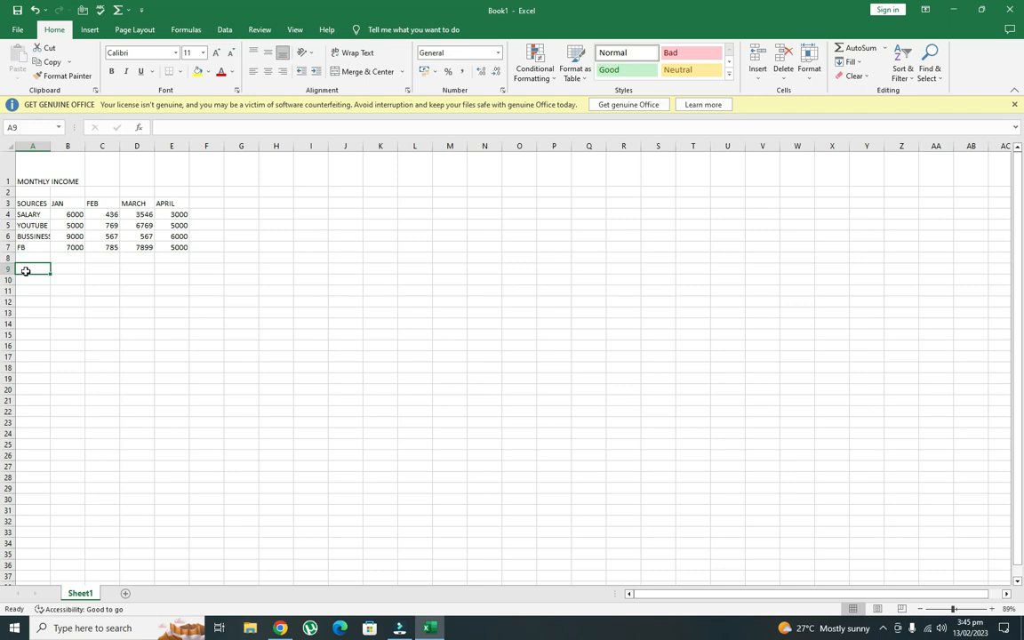
pyautogui.write('TOTAL')
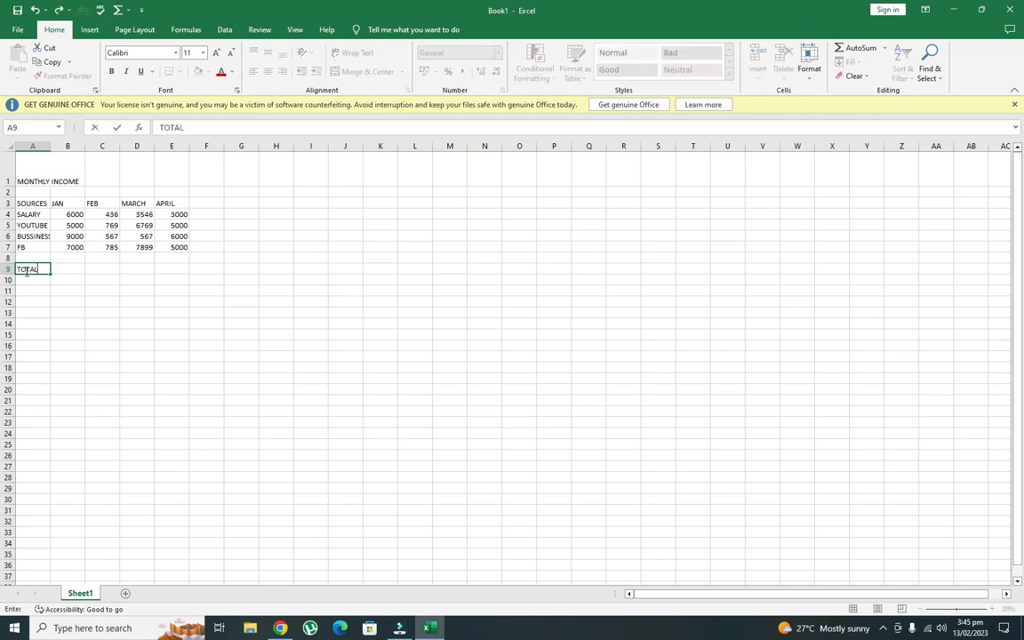
pyautogui.click(236, 202)
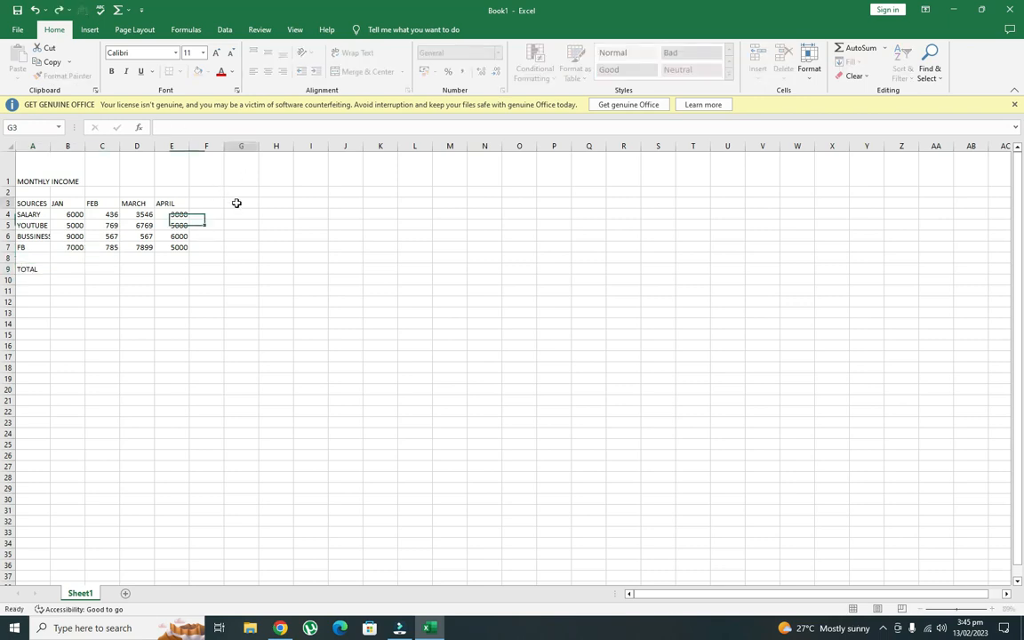
pyautogui.write('TOTAL')
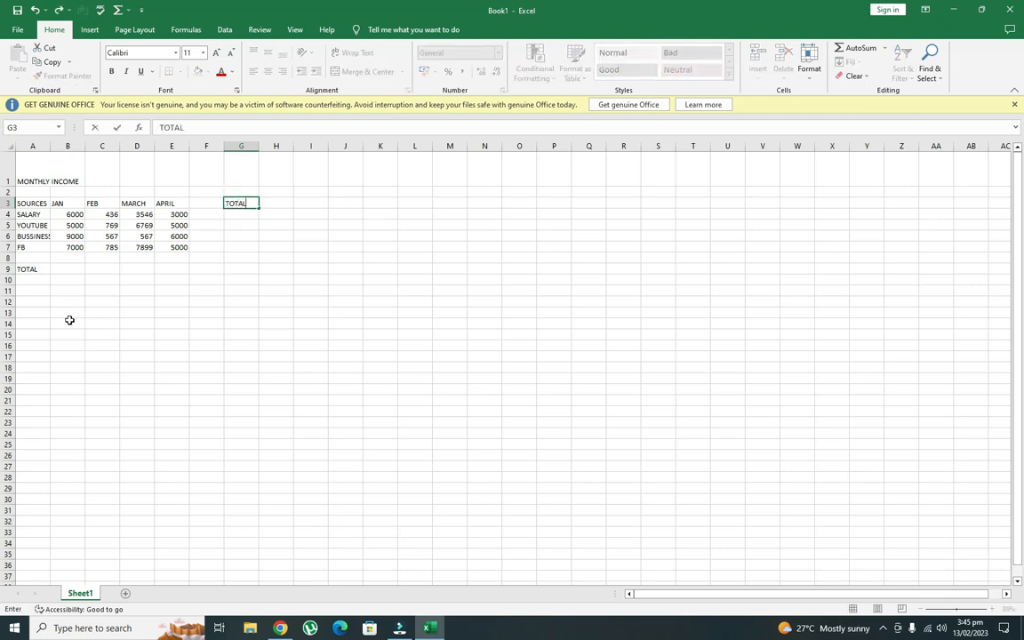
# - Total the JAN amounts in cell B9 with the formula =6000+5000+9000+7000
pyautogui.click(63, 268)
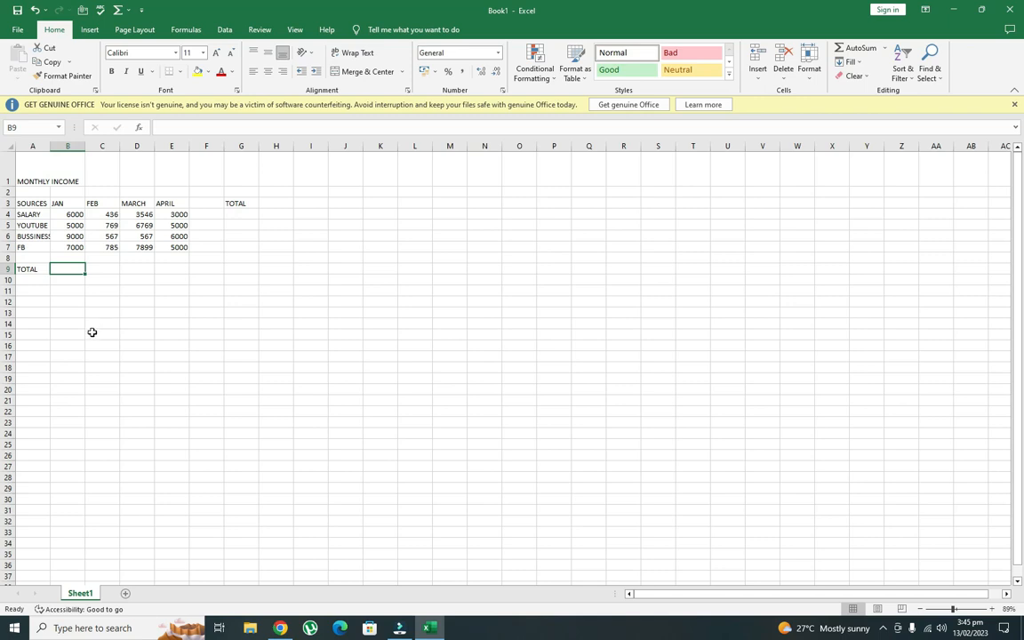
pyautogui.write('=')
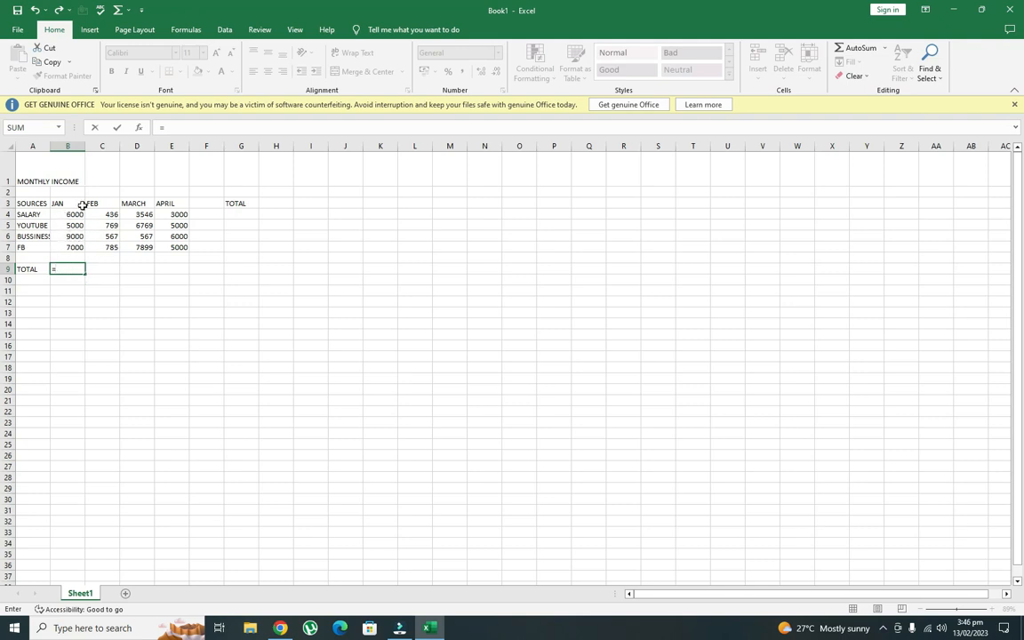
pyautogui.write('6000+5000+9000')
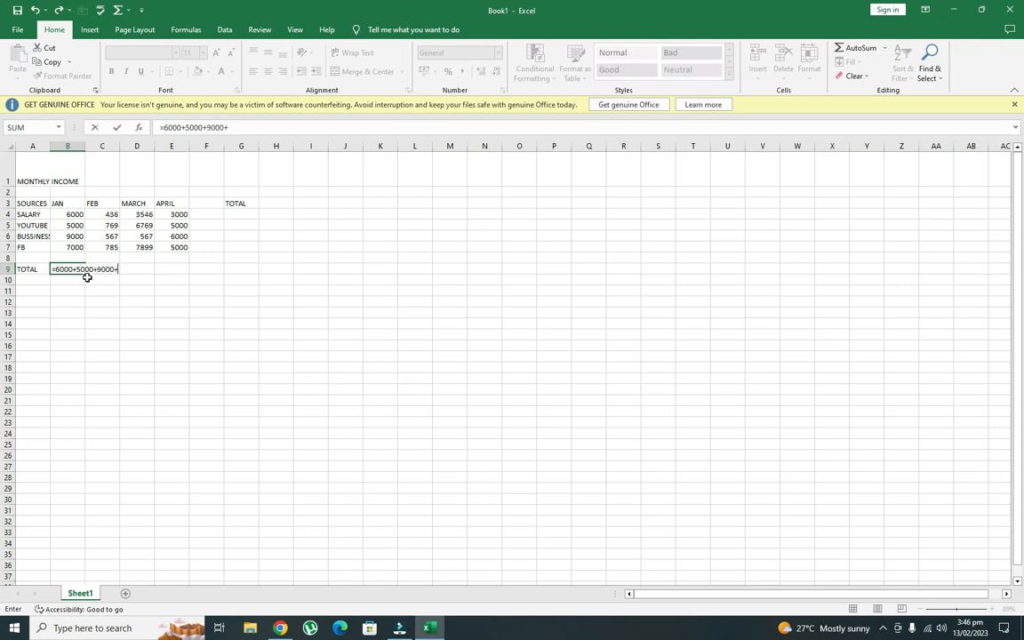
pyautogui.write('+7000')
pyautogui.press('Return')
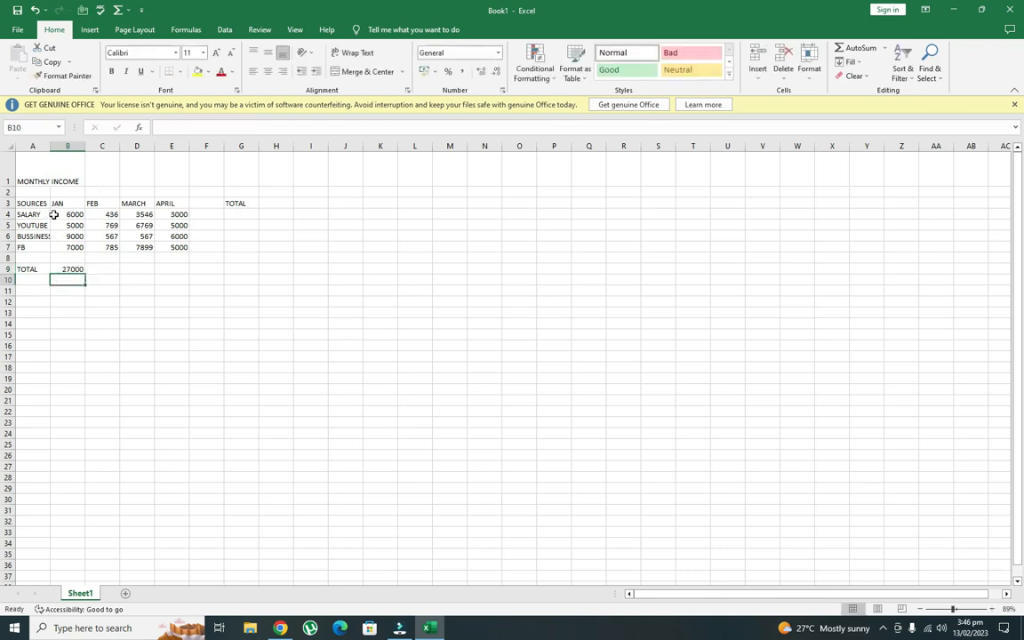
# - Change the JAN amount for FB in cell B7 to 6000
pyautogui.click(62, 248)
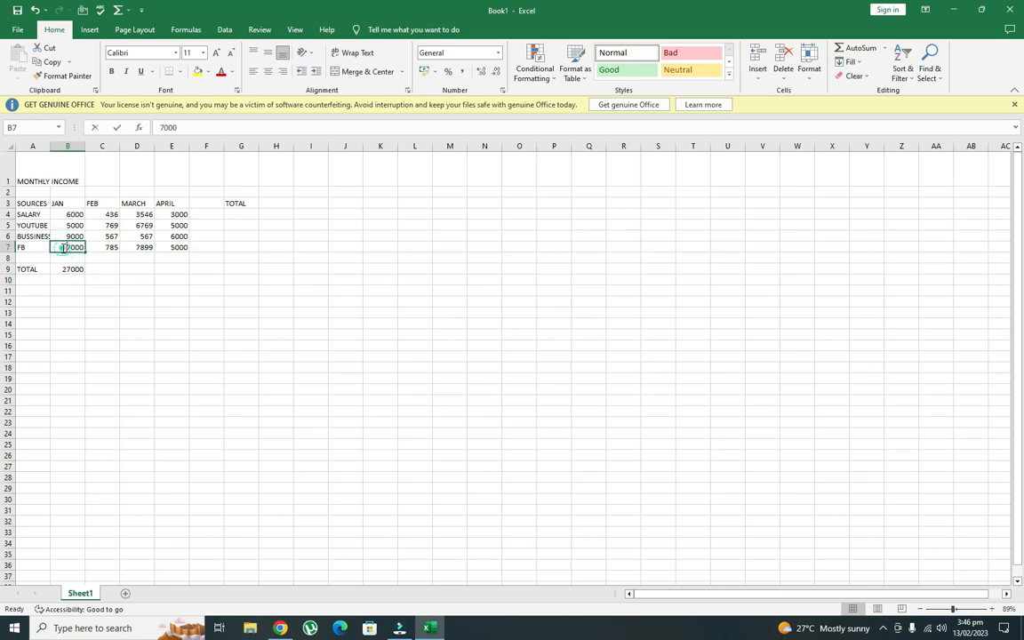
pyautogui.doubleClick(62, 248)
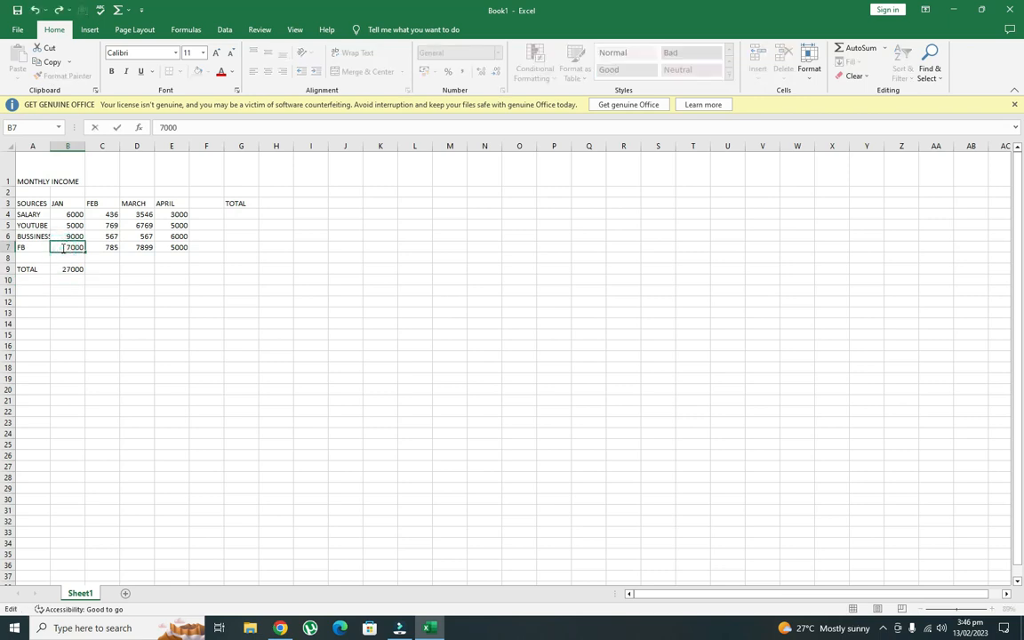
pyautogui.doubleClick(72, 248)
pyautogui.press('BackSpace')
pyautogui.write('6000')
pyautogui.press('Return')
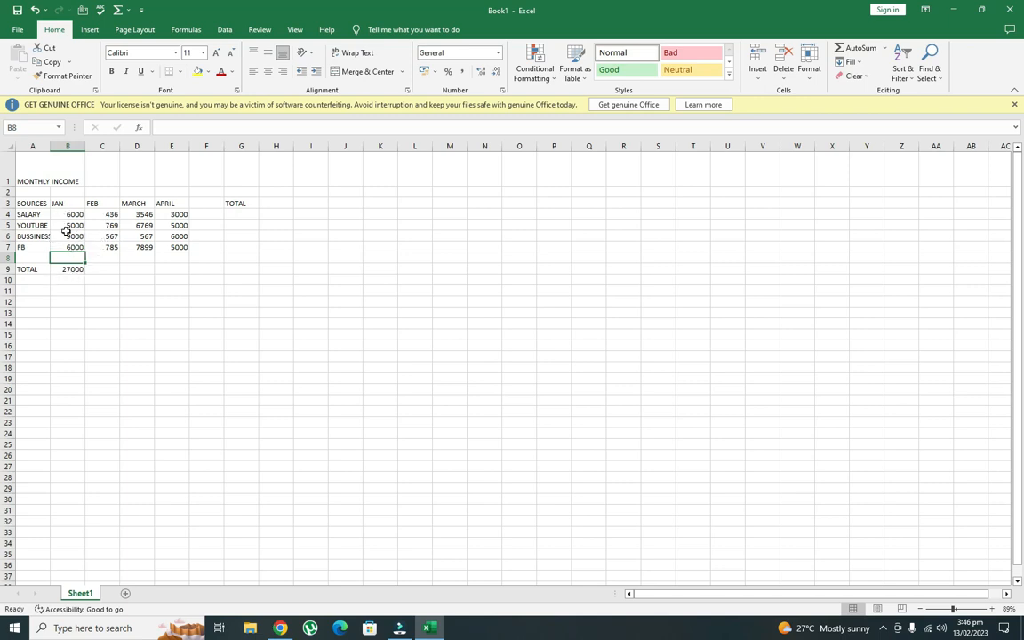
# - Replace the JAN total in cell B9 with the cell-reference formula =B4+B5+B6+B7
pyautogui.click(64, 268)
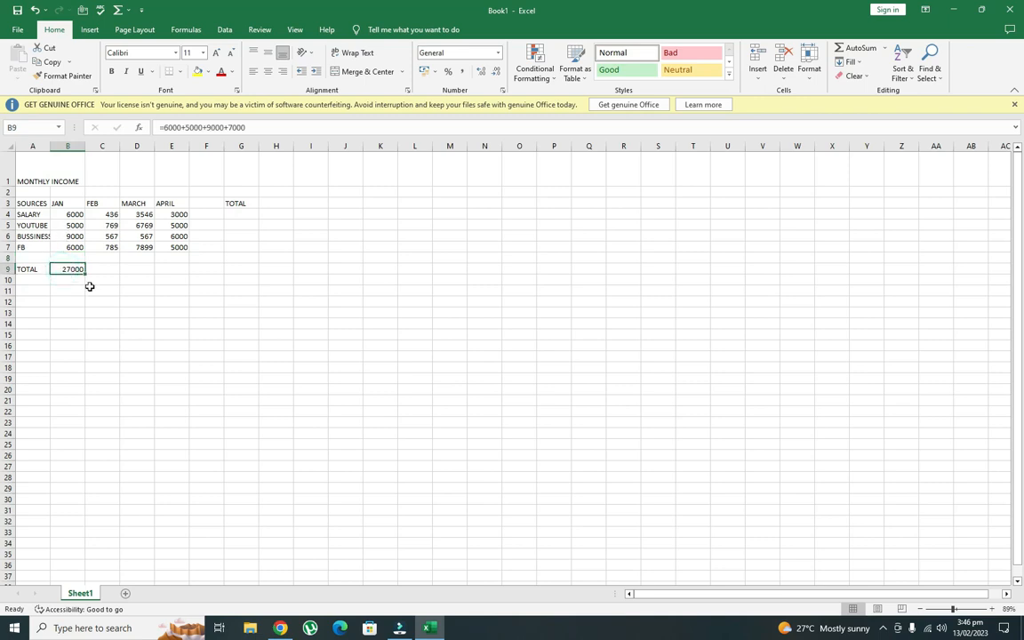
pyautogui.press('Delete')
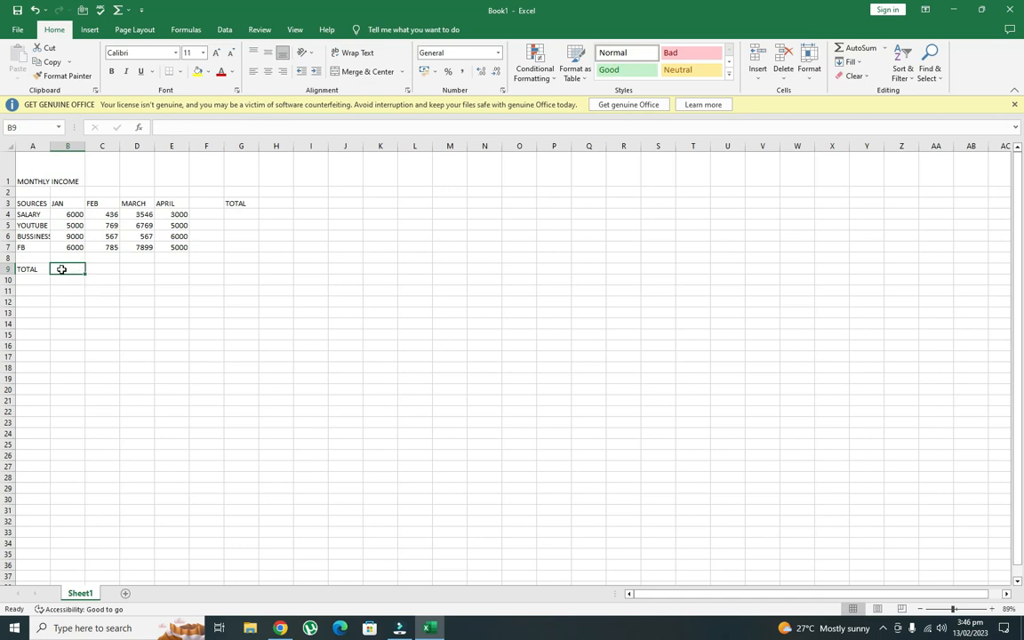
pyautogui.write('=')
pyautogui.click(73, 213)
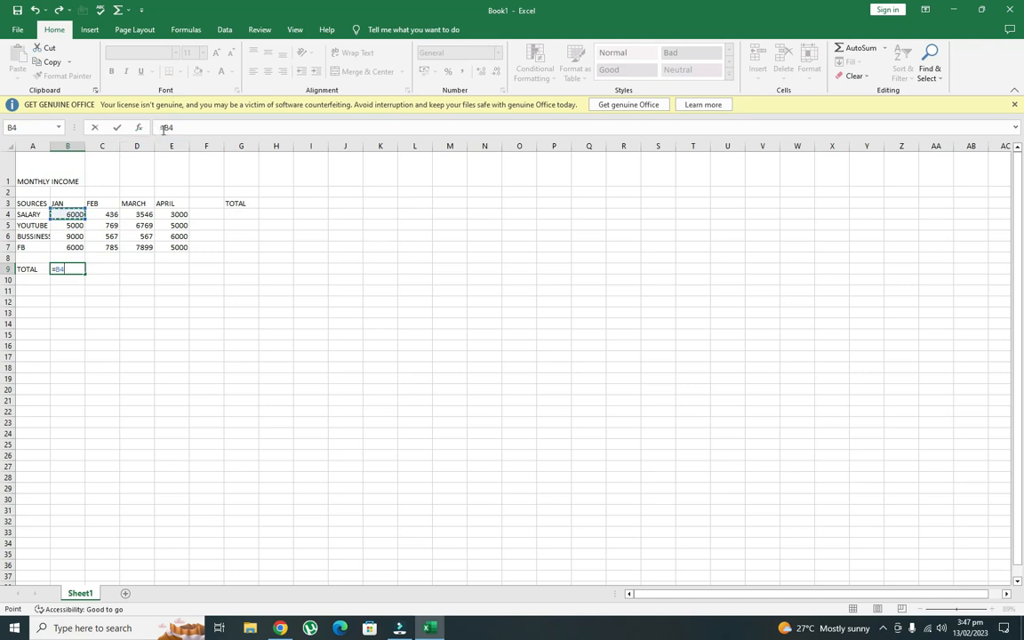
pyautogui.write('+')
pyautogui.click(72, 225)
pyautogui.write('+')
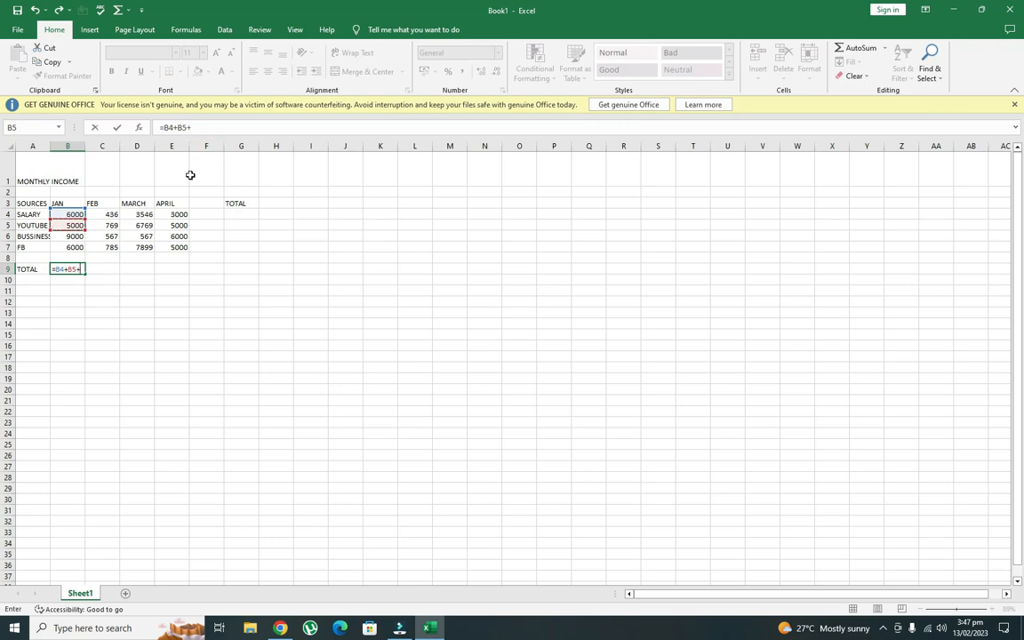
pyautogui.click(72, 237)
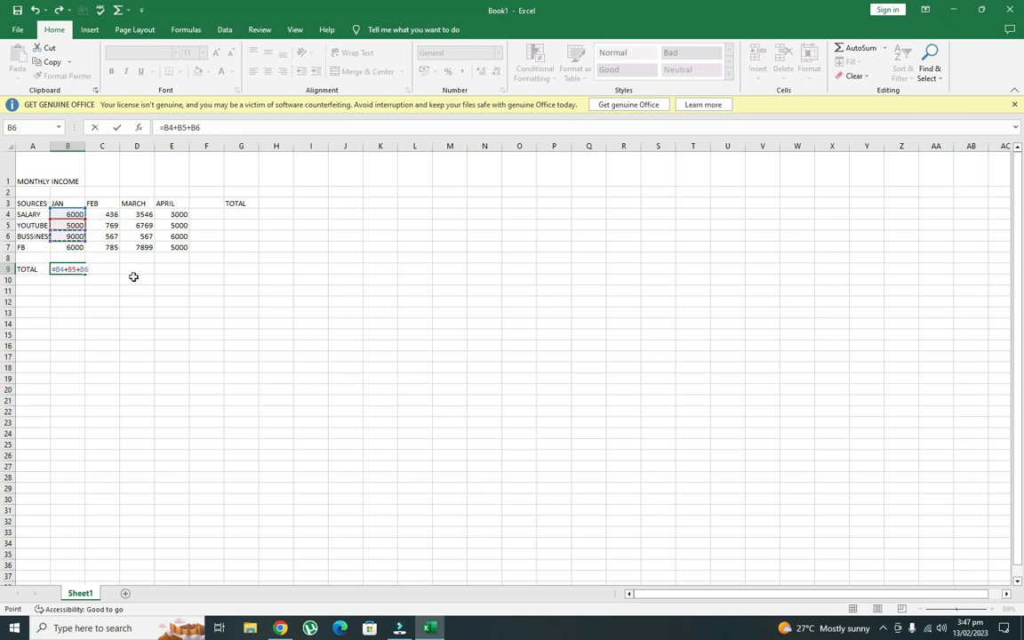
pyautogui.write('=')
pyautogui.click(74, 247)
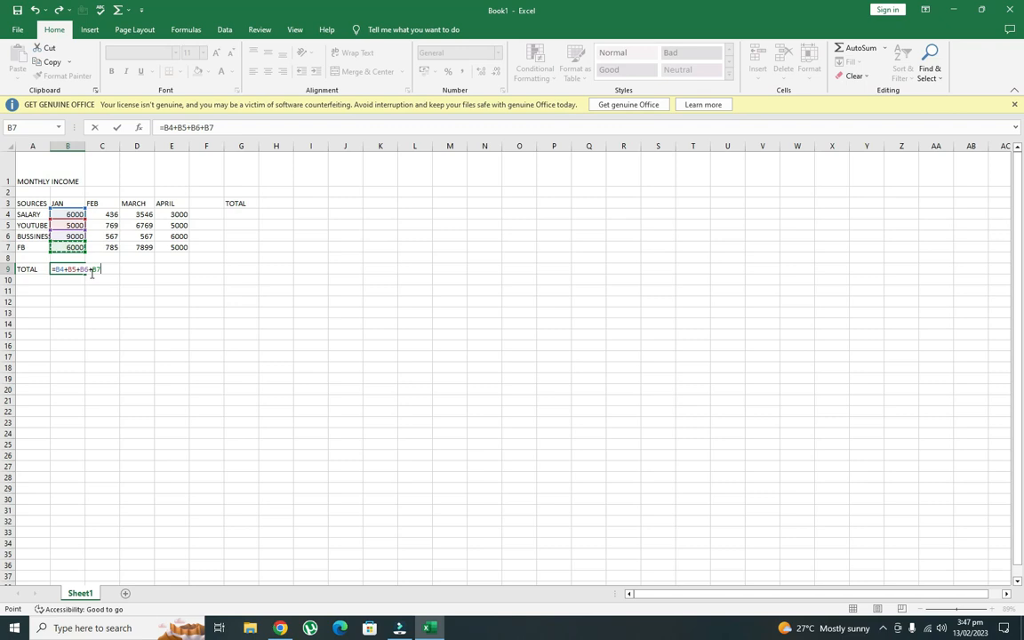
pyautogui.press('Return')
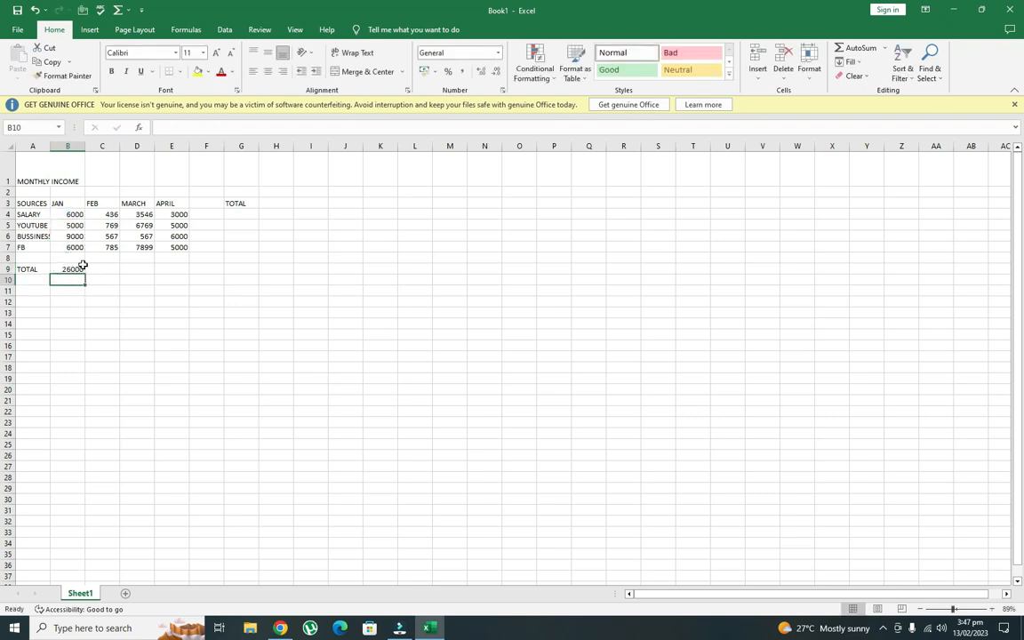
# - Change the JAN amount for YOUTUBE in cell B5 to 3000
pyautogui.click(66, 225)
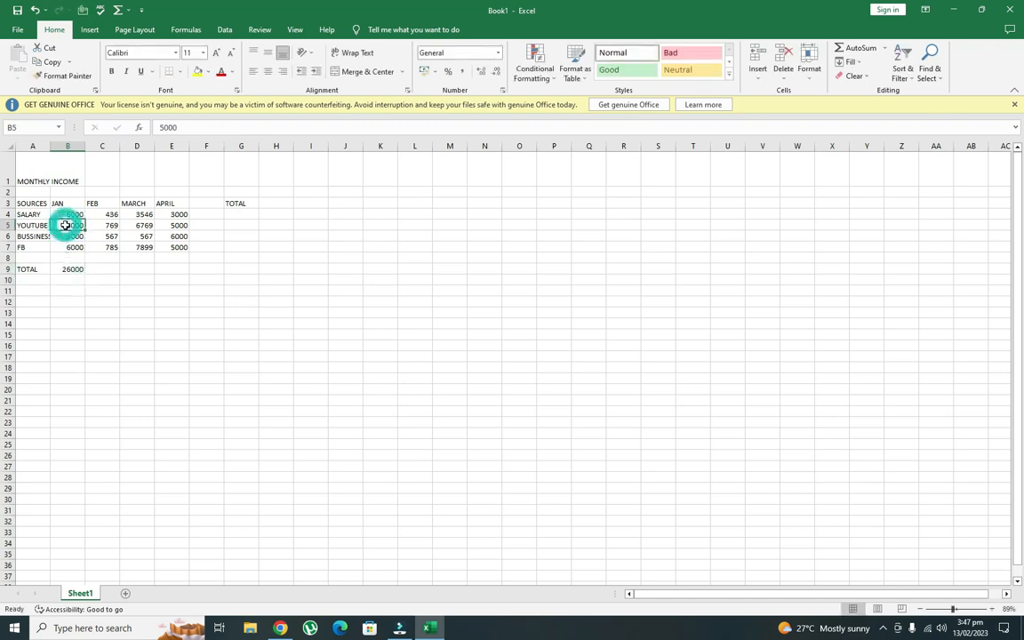
pyautogui.press('BackSpace')
pyautogui.write('3000')
pyautogui.click(71, 236)
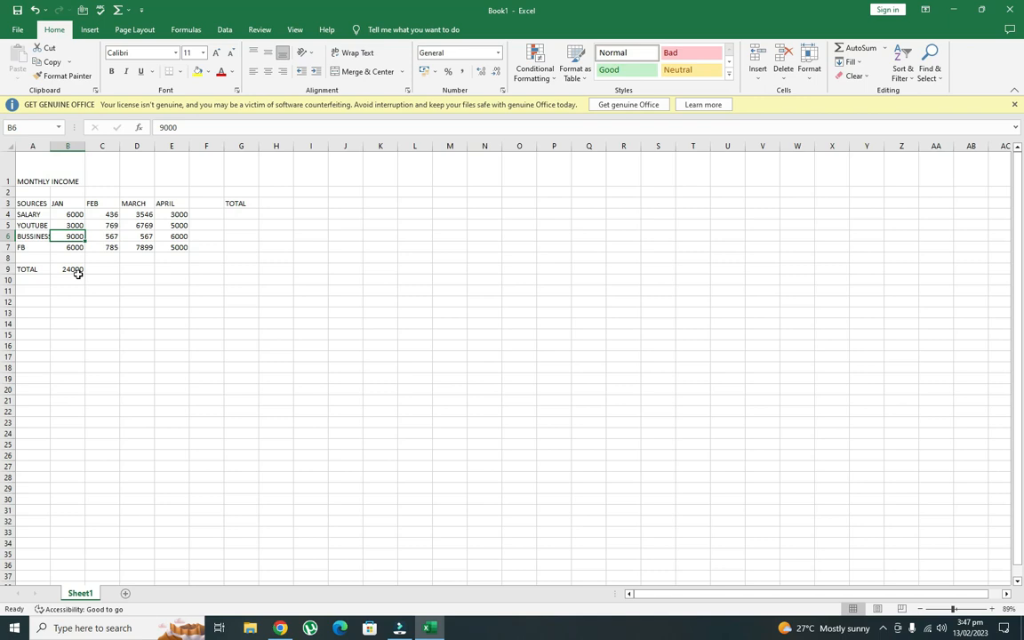
# - Copy the JAN total formula from B9 into C9, and copy C9 into D9 for the FEB and MARCH totals
pyautogui.click(75, 268)
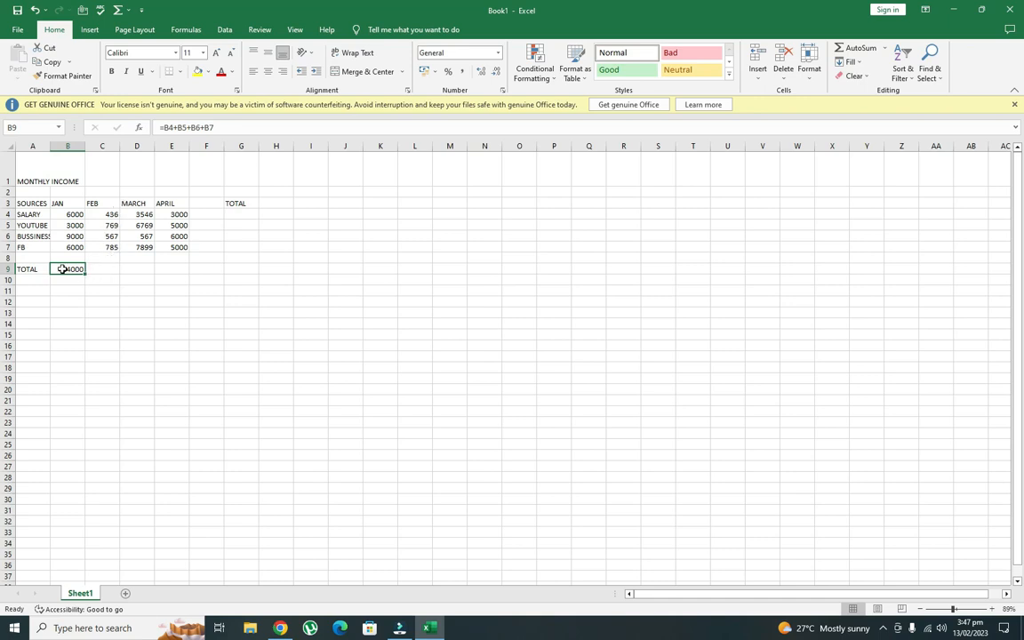
pyautogui.hotkey('ctrl', 'c')
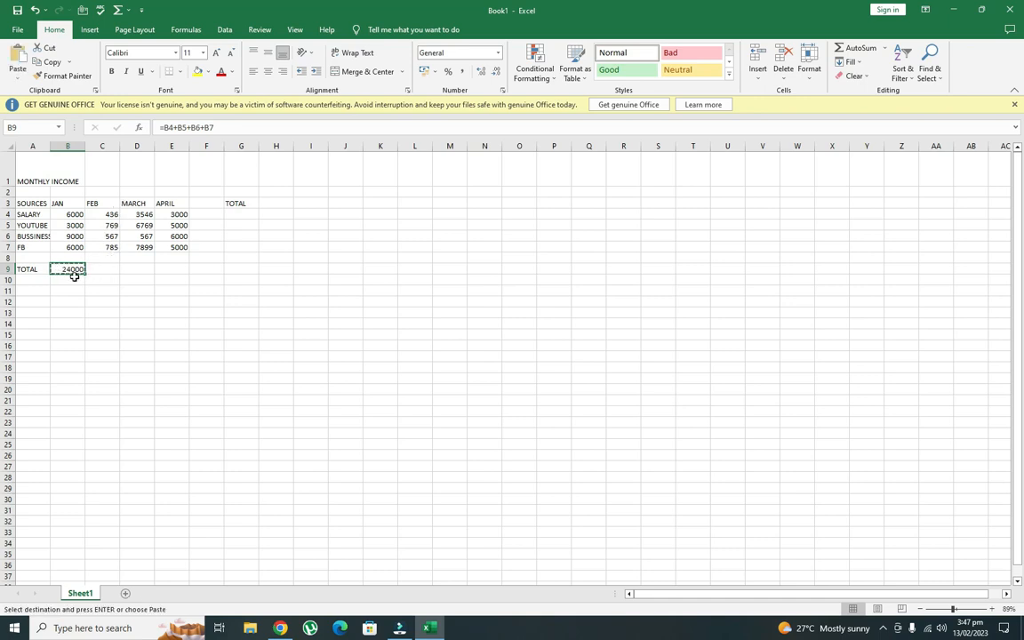
pyautogui.click(95, 268)
pyautogui.hotkey('ctrl', 'v')
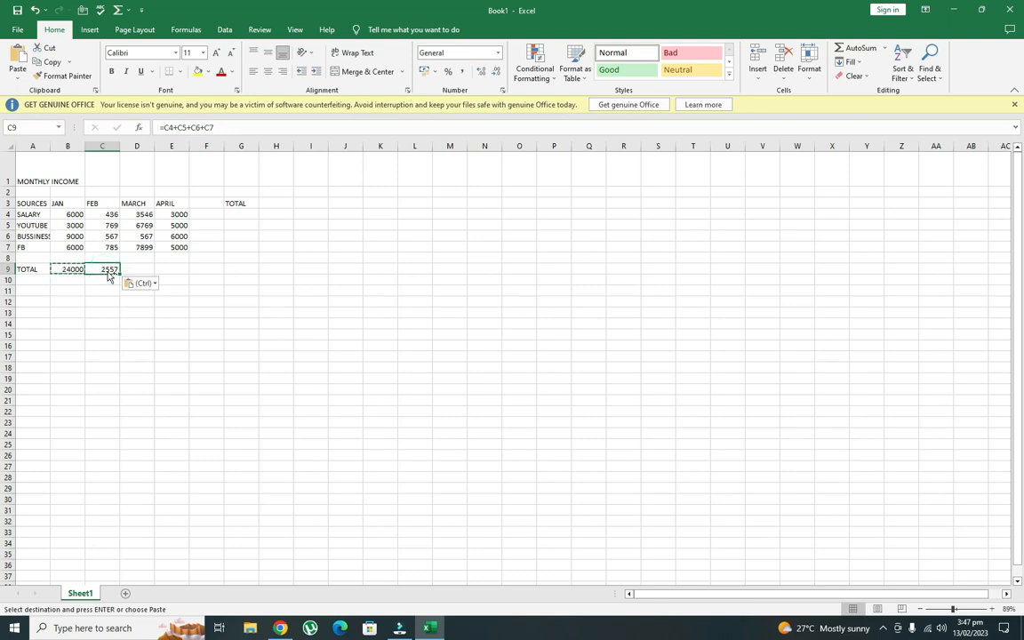
pyautogui.hotkey('ctrl', 'c')
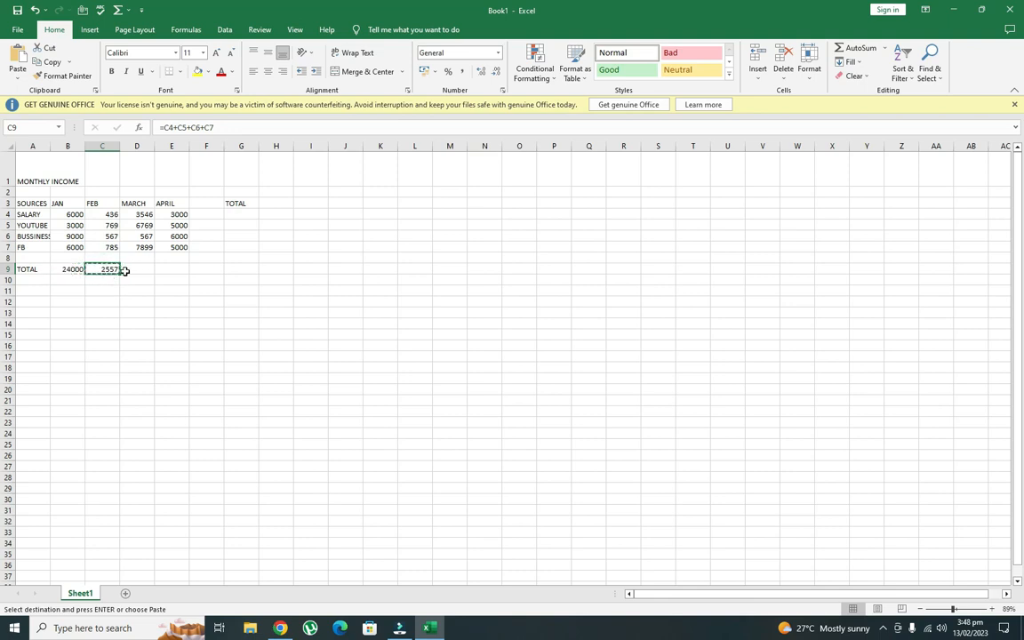
pyautogui.click(132, 269)
pyautogui.hotkey('ctrl', 'v')
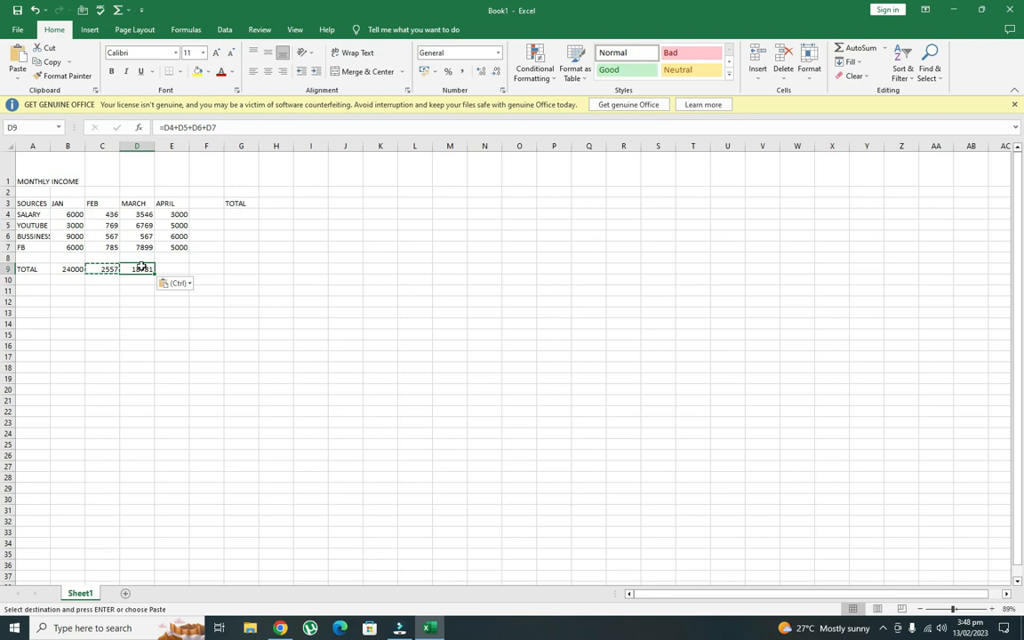
# - Clear the pasted MARCH and FEB totals from cells D9 and C9
pyautogui.doubleClick(140, 269)
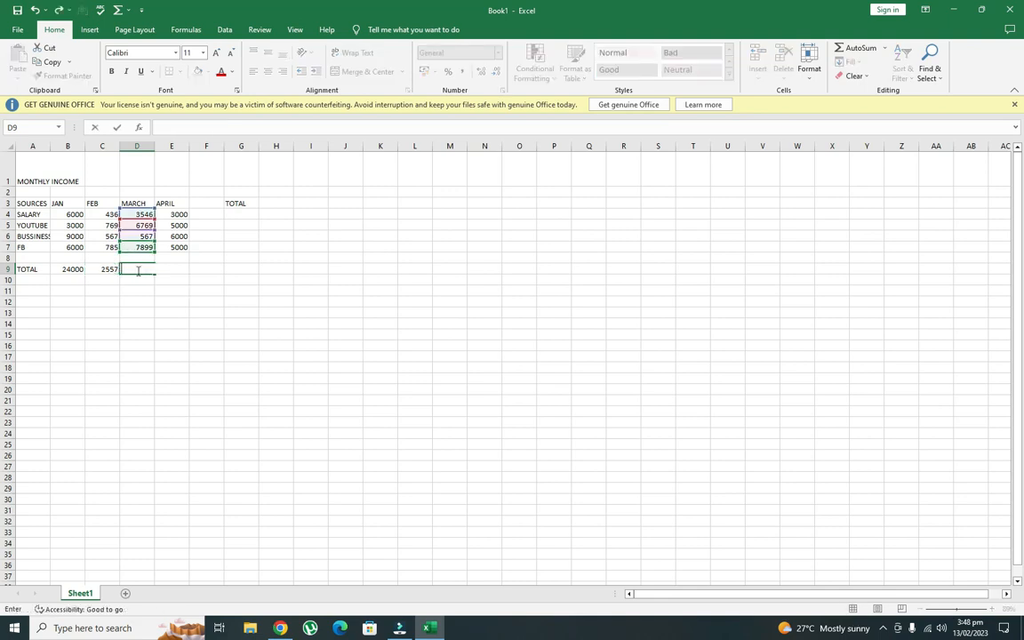
pyautogui.click(115, 269)
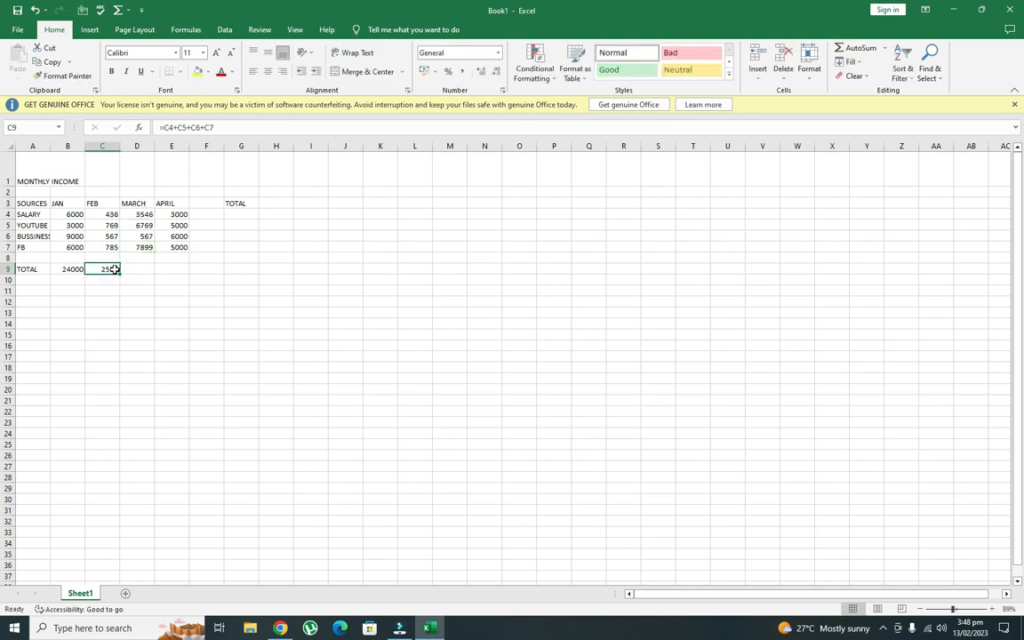
pyautogui.press('Delete')
# - Fill the JAN total formula from B9 across to E9 to total FEB, MARCH and APRIL
pyautogui.click(74, 272)
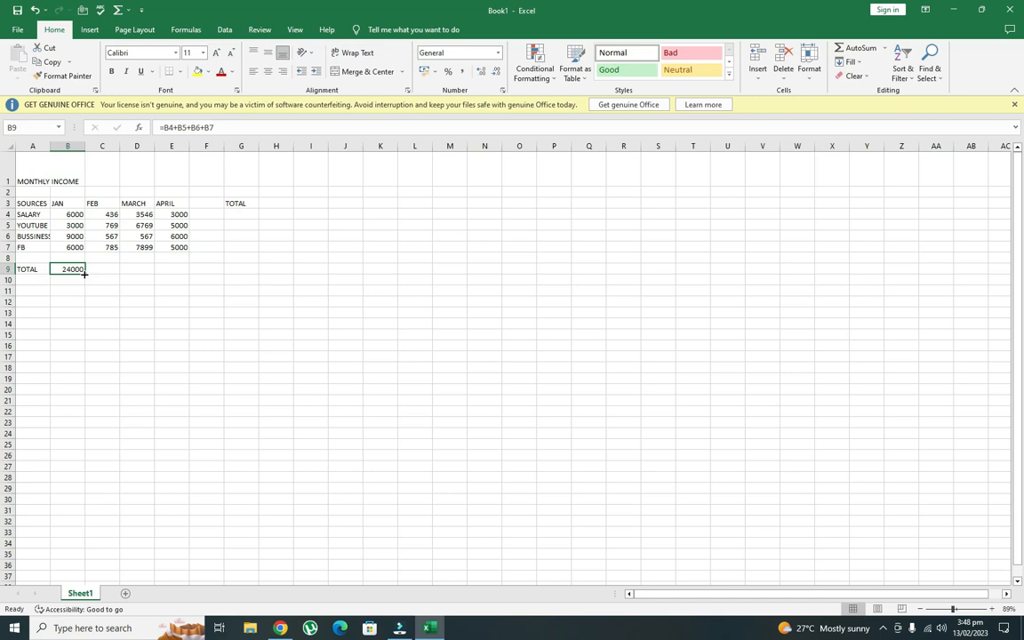
pyautogui.moveTo(85, 274); pyautogui.dragTo(182, 272)
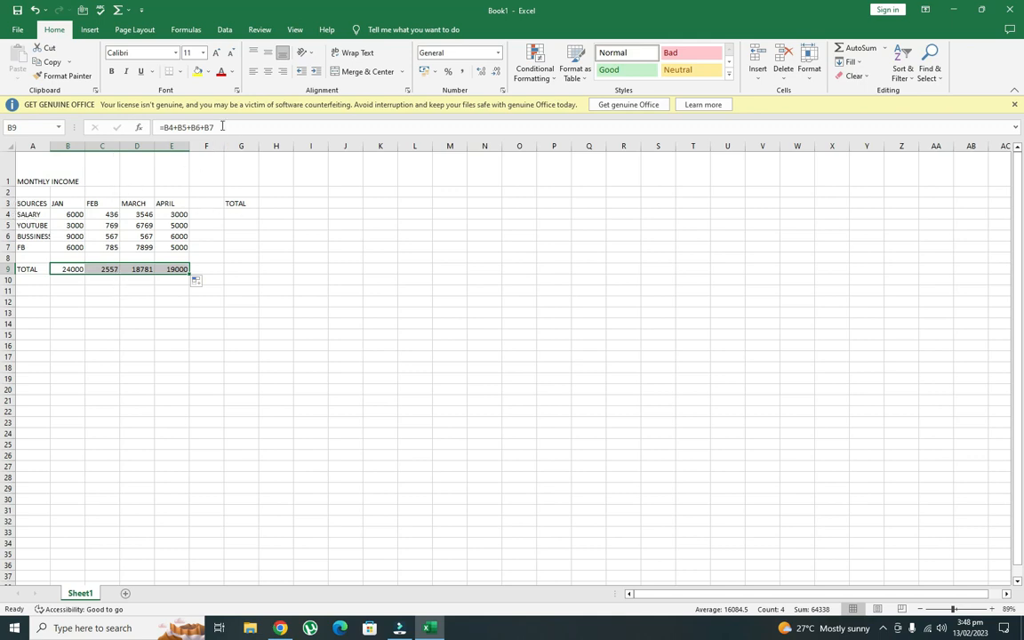
# - Total the SALARY row in cell G4 with the formula =B4+C4+D4+E4
pyautogui.click(239, 215)
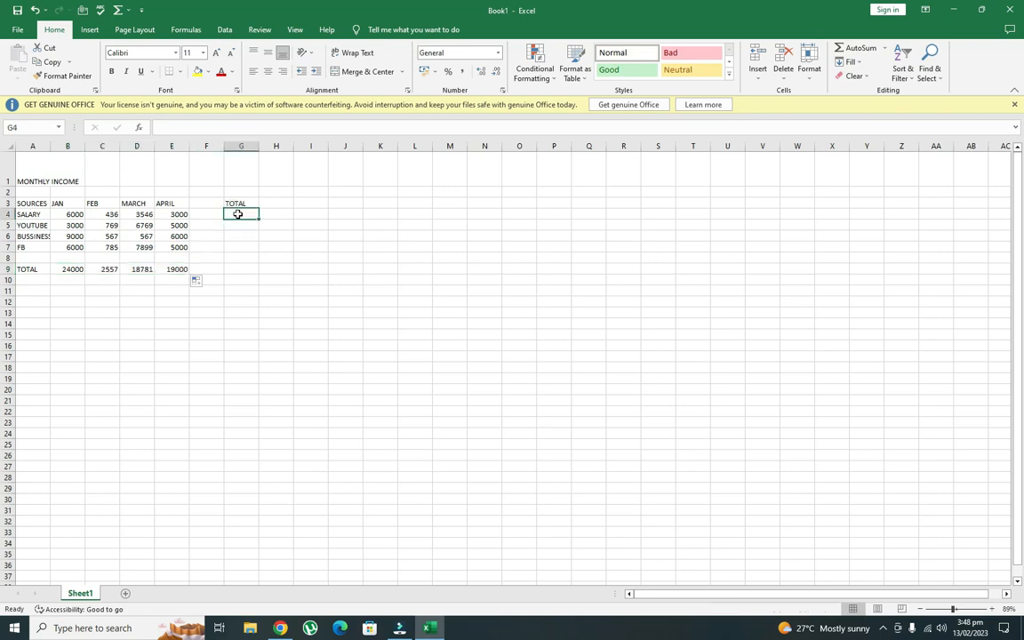
pyautogui.write('=')
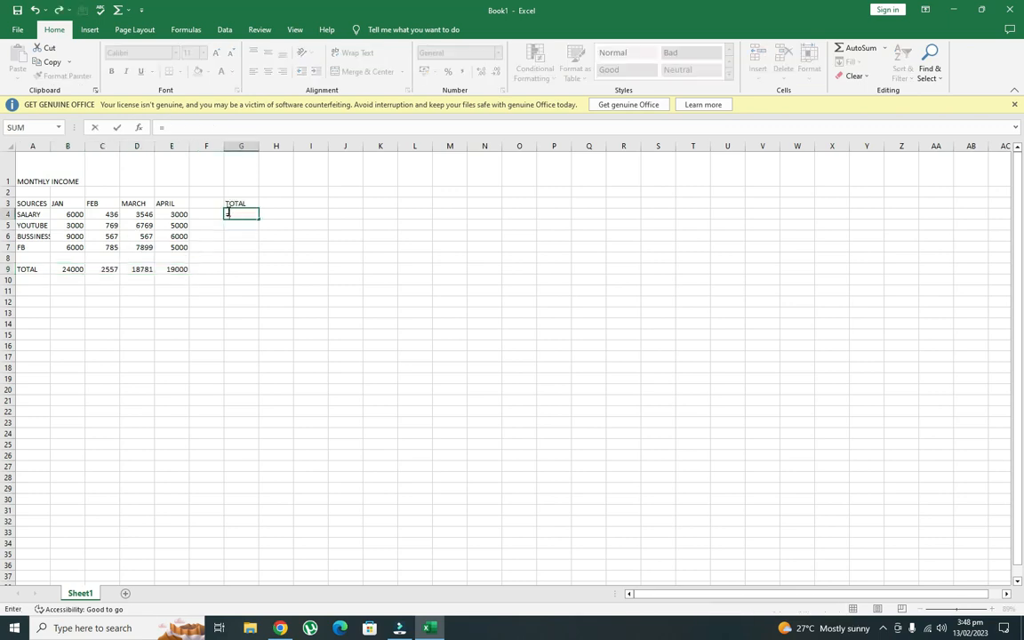
pyautogui.click(77, 215)
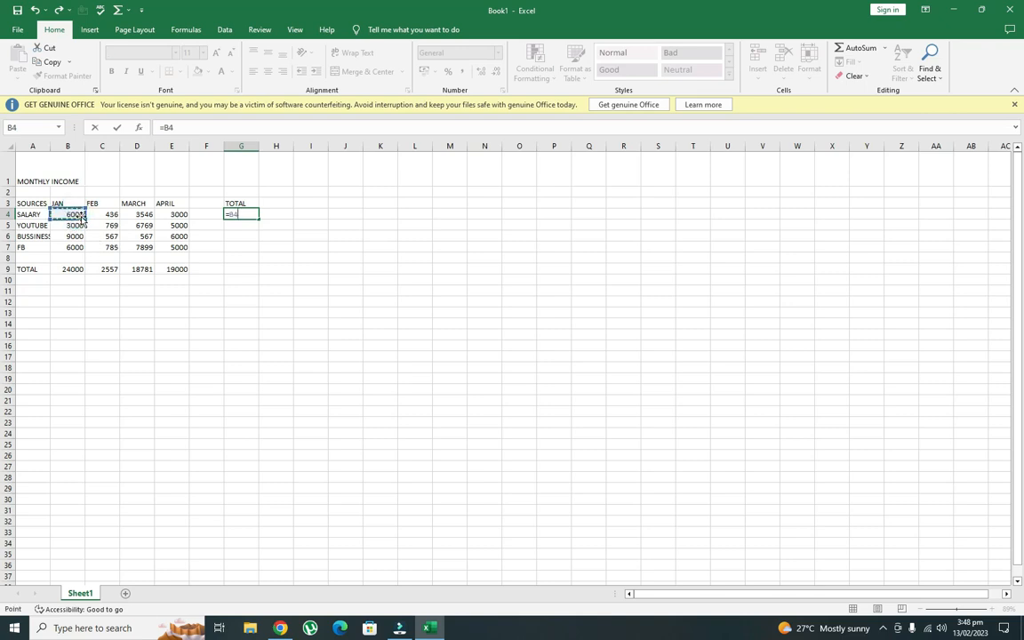
pyautogui.write('+')
pyautogui.click(103, 216)
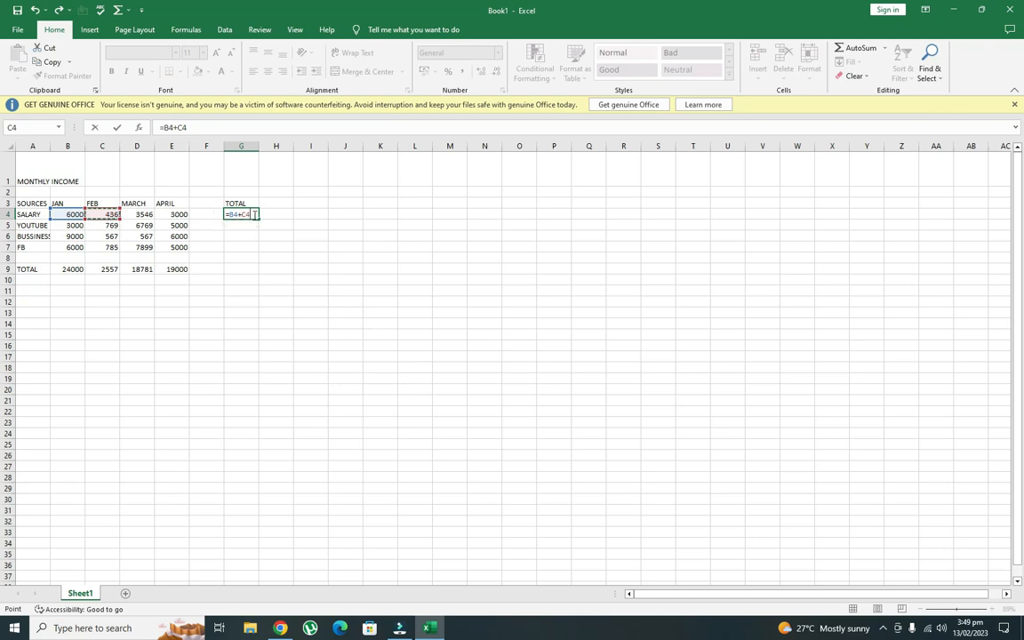
pyautogui.click(149, 213)
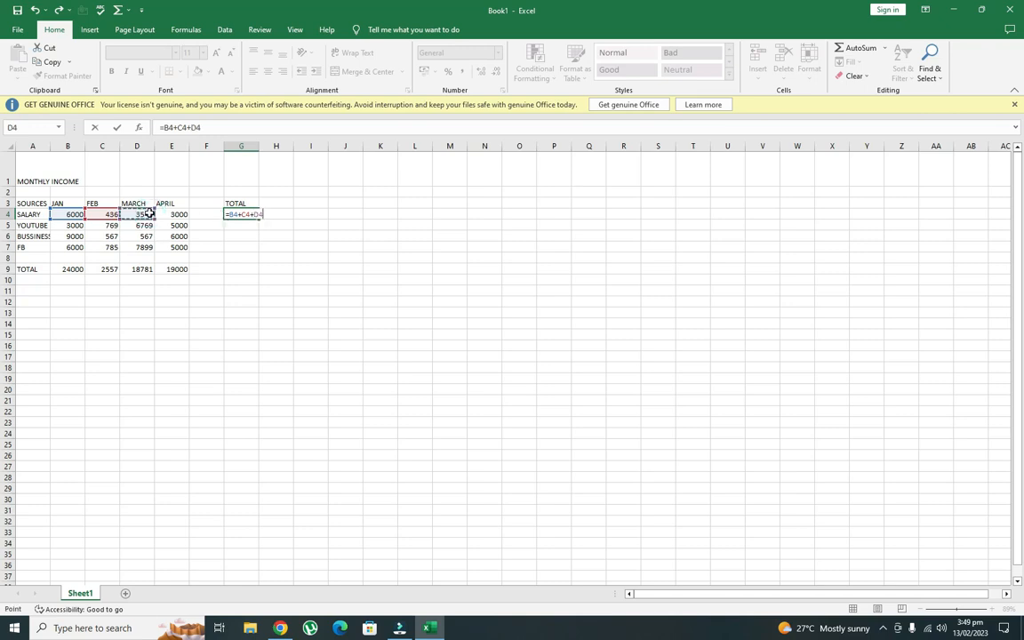
pyautogui.write('+')
pyautogui.click(181, 215)
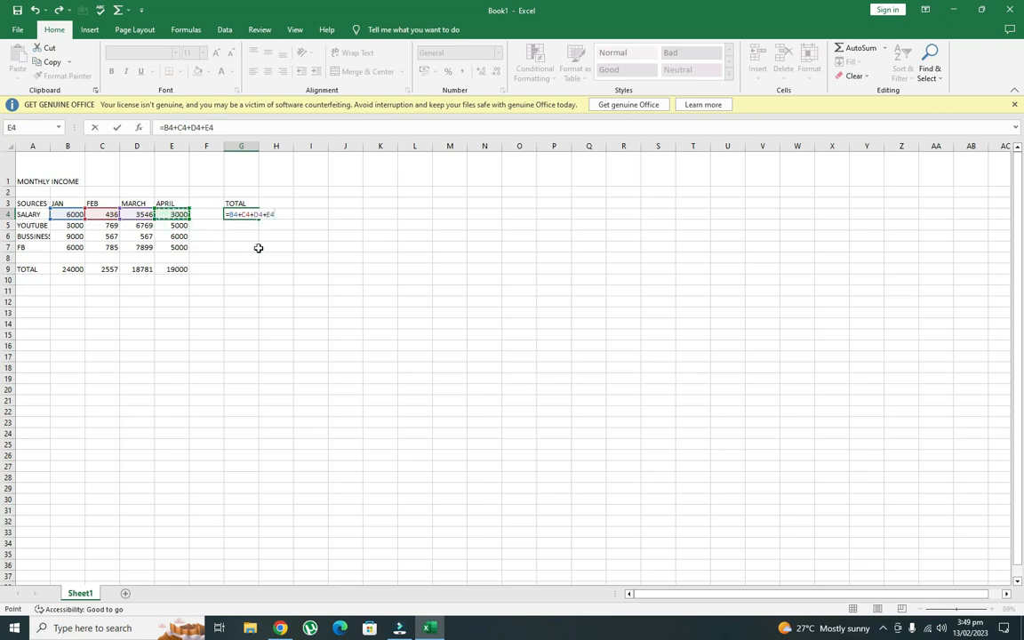
pyautogui.press('Return')
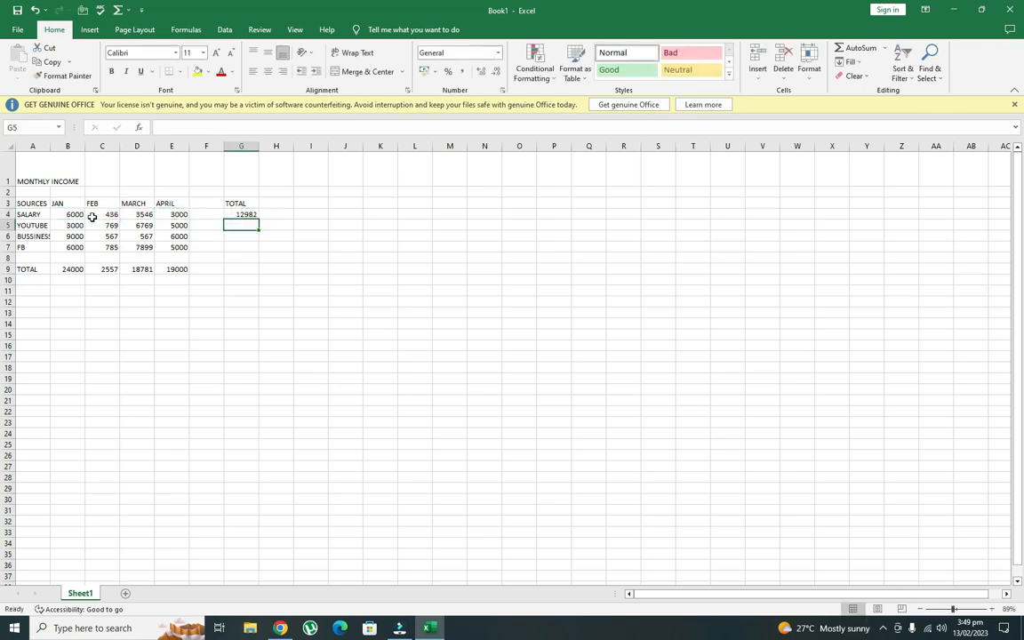
# - Fill the SALARY total formula from G4 down to G7 for the remaining sources
pyautogui.click(235, 214)
pyautogui.moveTo(258, 220); pyautogui.dragTo(258, 252)
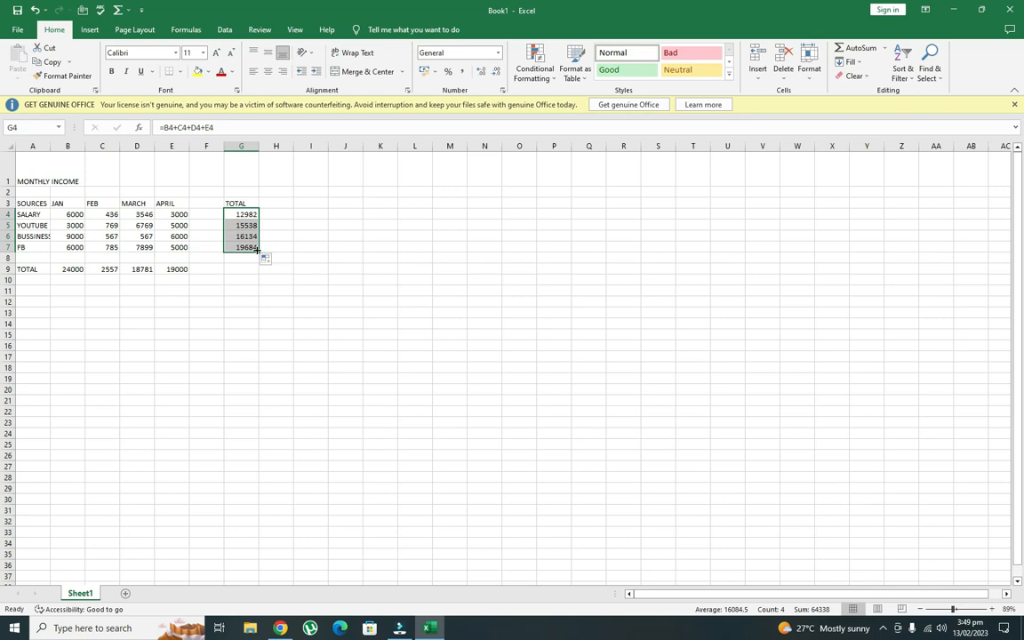
pyautogui.click(233, 301)
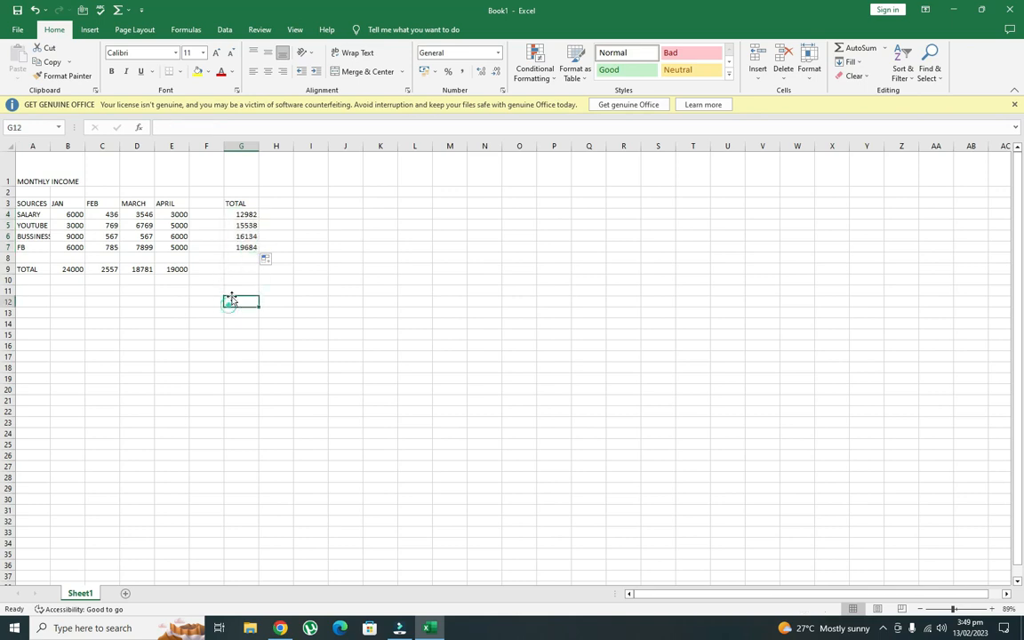
# - Change the APRIL amount for YOUTUBE in cell E5 to 3000
pyautogui.click(242, 214)
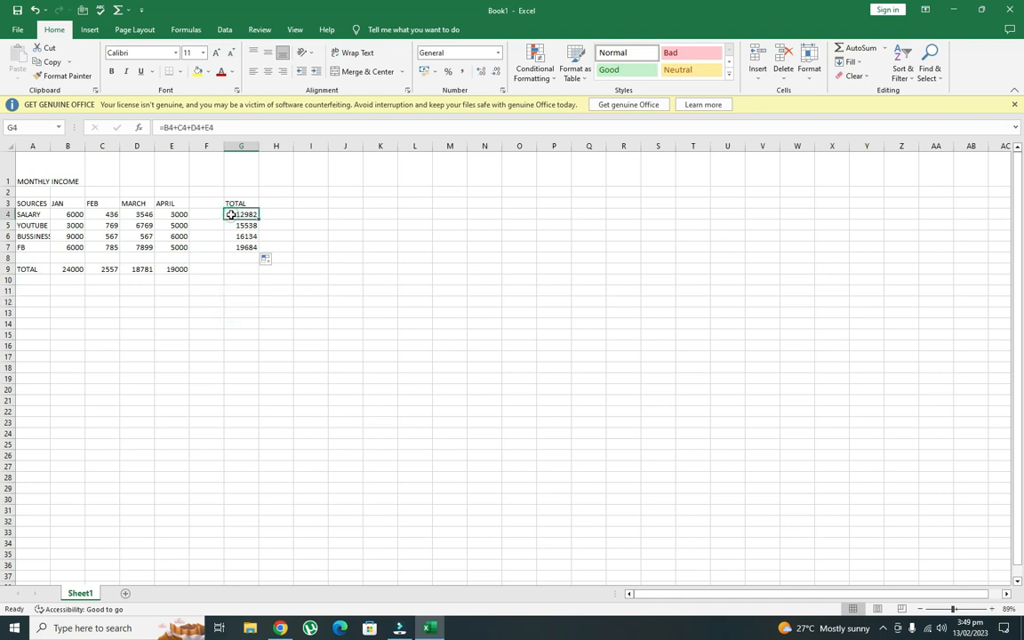
pyautogui.click(168, 226)
pyautogui.press('BackSpace')
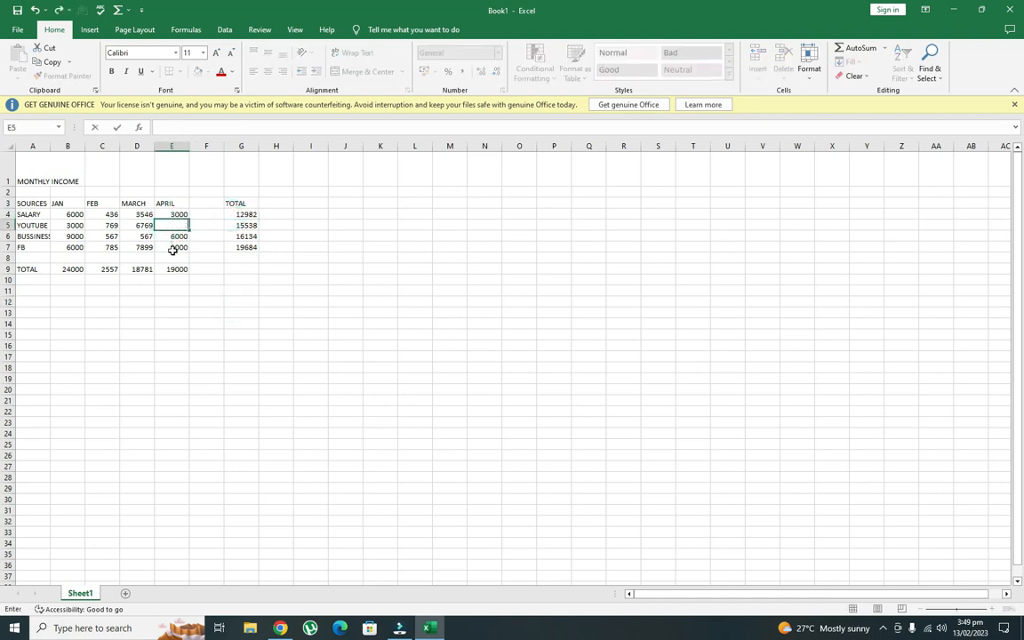
pyautogui.write('3000')
pyautogui.press('Return')
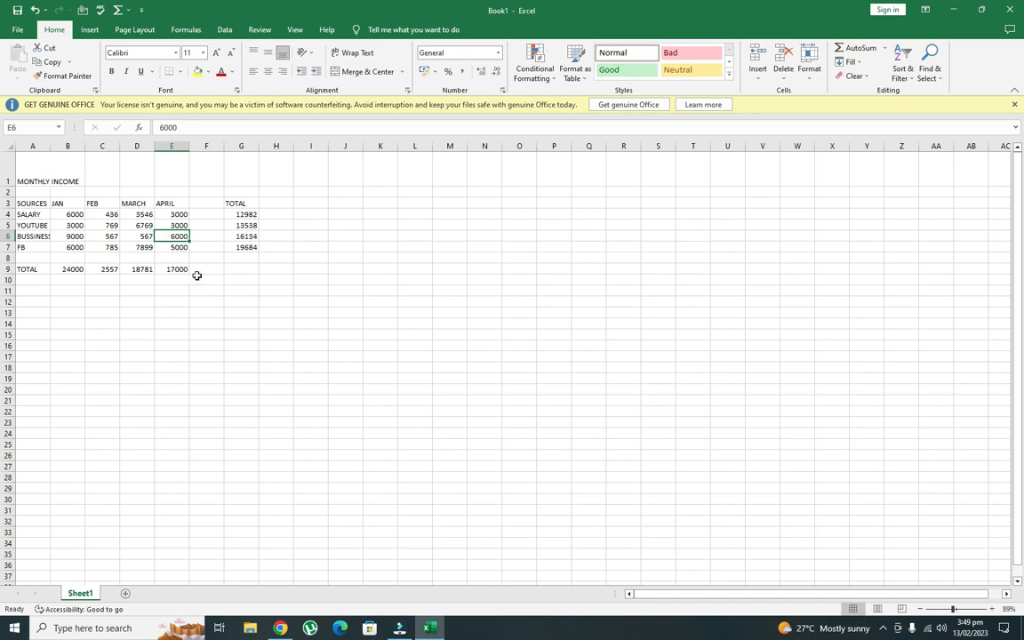
# - Change the MARCH amount for FB in cell D7 to 4000
pyautogui.click(133, 248)
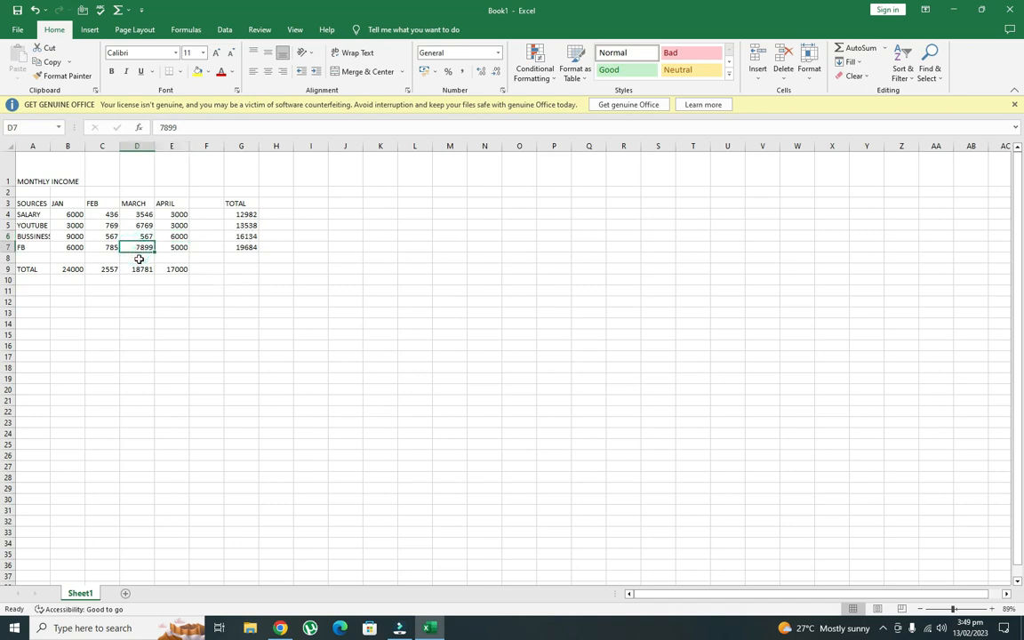
pyautogui.press('BackSpace')
pyautogui.write('40')
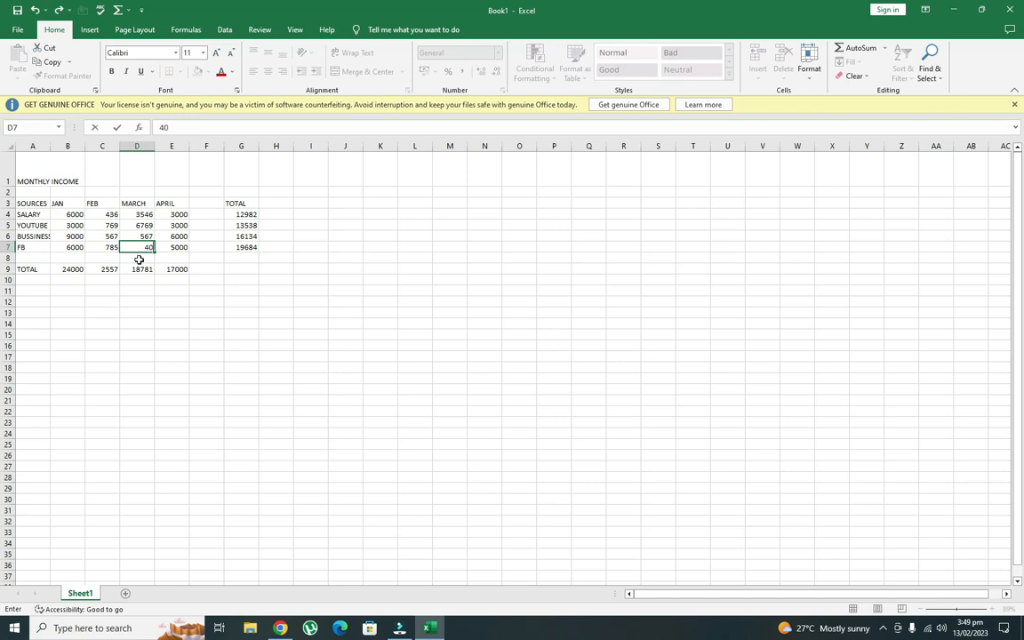
pyautogui.write('00')
pyautogui.press('Return')
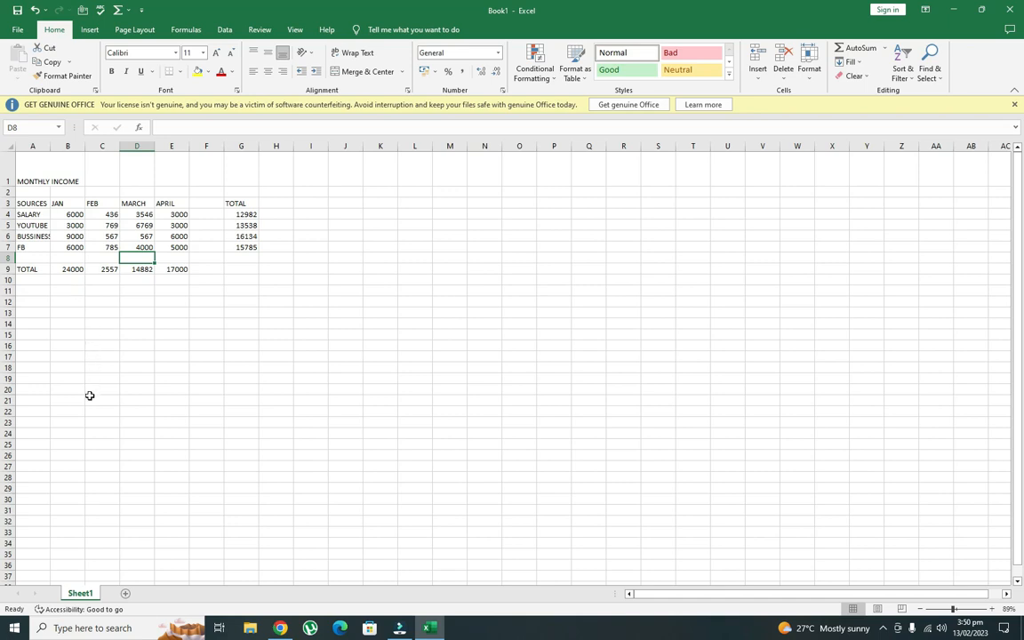
pyautogui.scroll(-8, 89, 397)
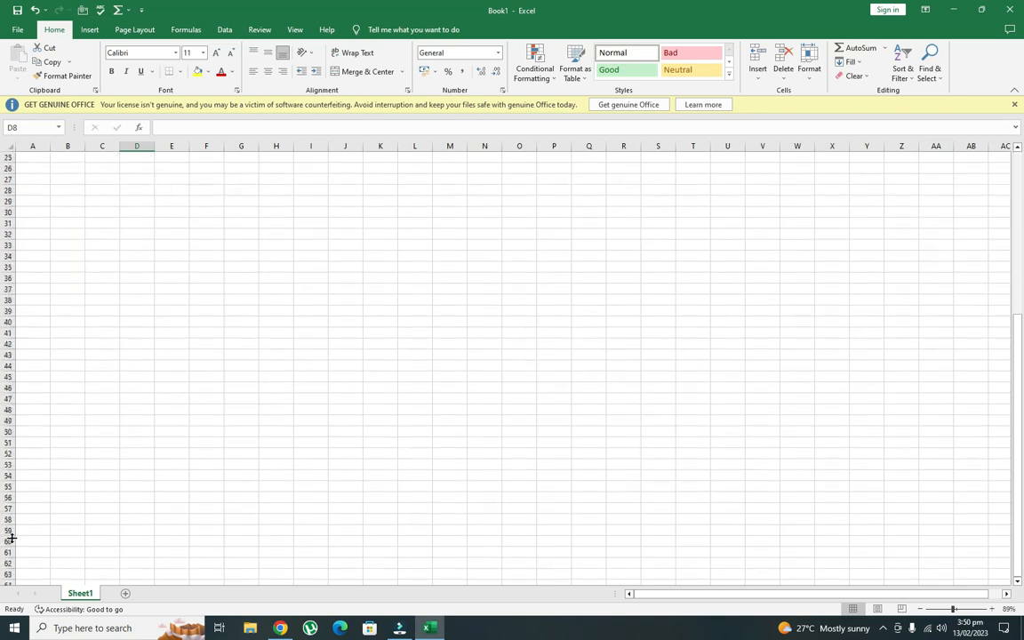
pyautogui.scroll(8, 49, 538)
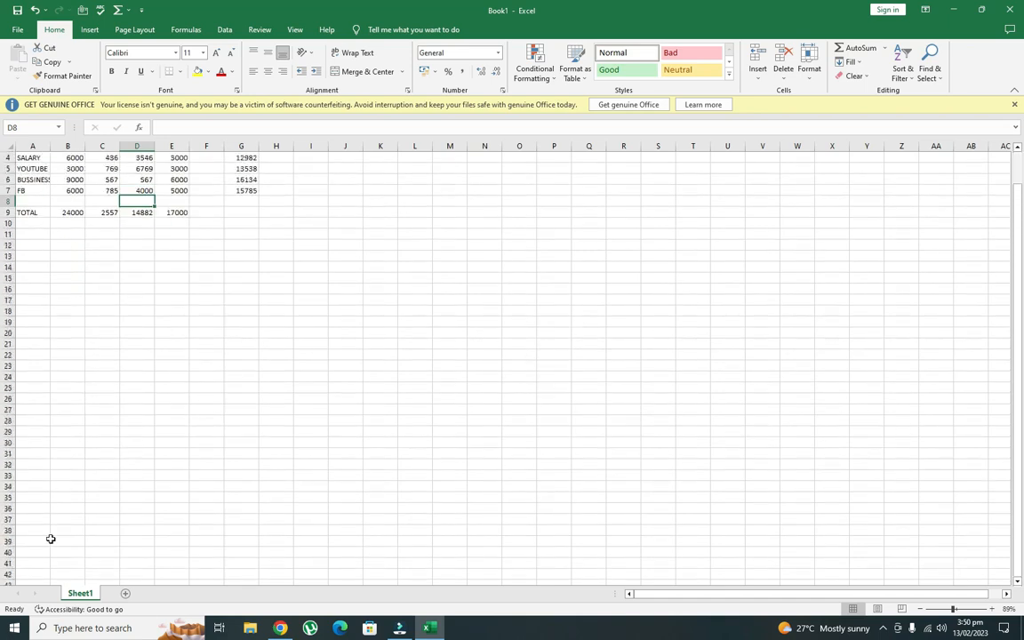